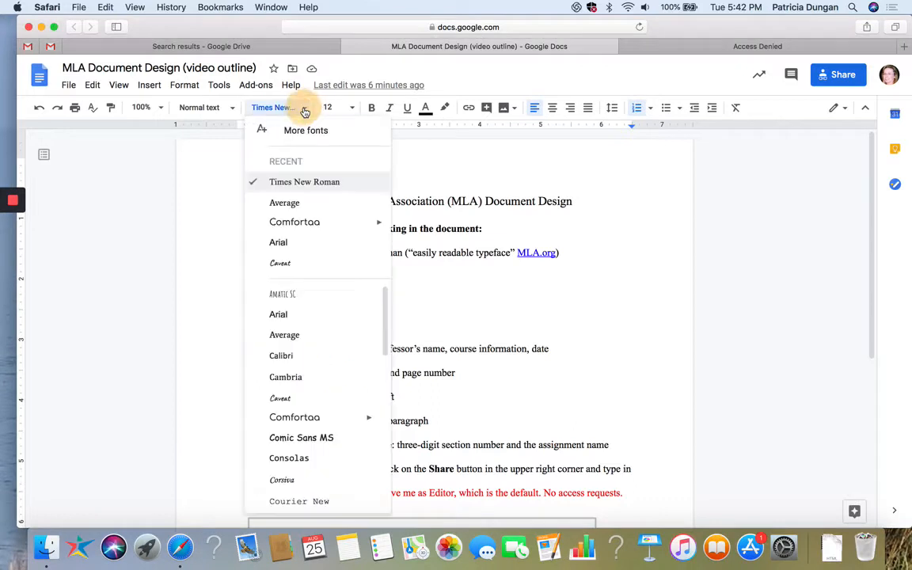
# Browse the available fonts and font sizes for the outline text
pyautogui.scroll(-5, 282, 473)
pyautogui.scroll(-5, 282, 472)
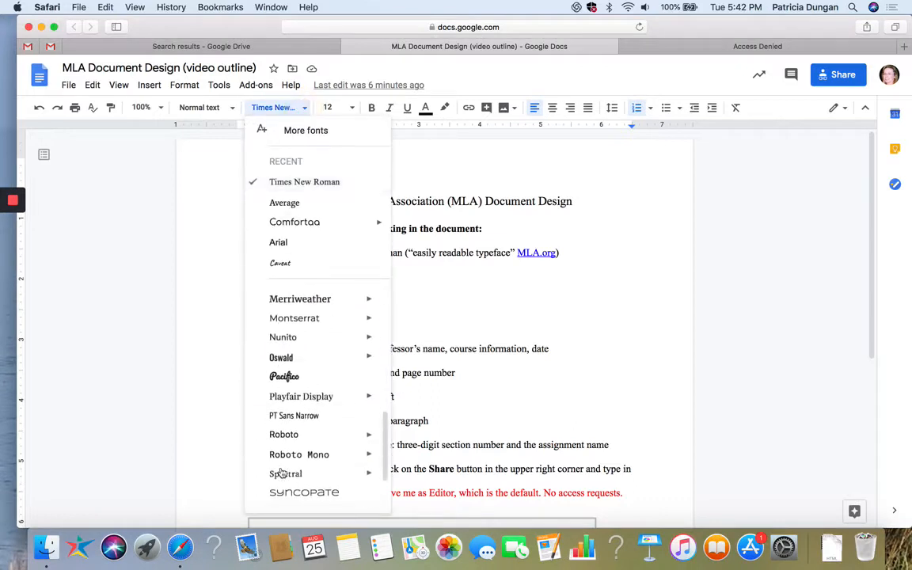
pyautogui.scroll(10, 283, 473)
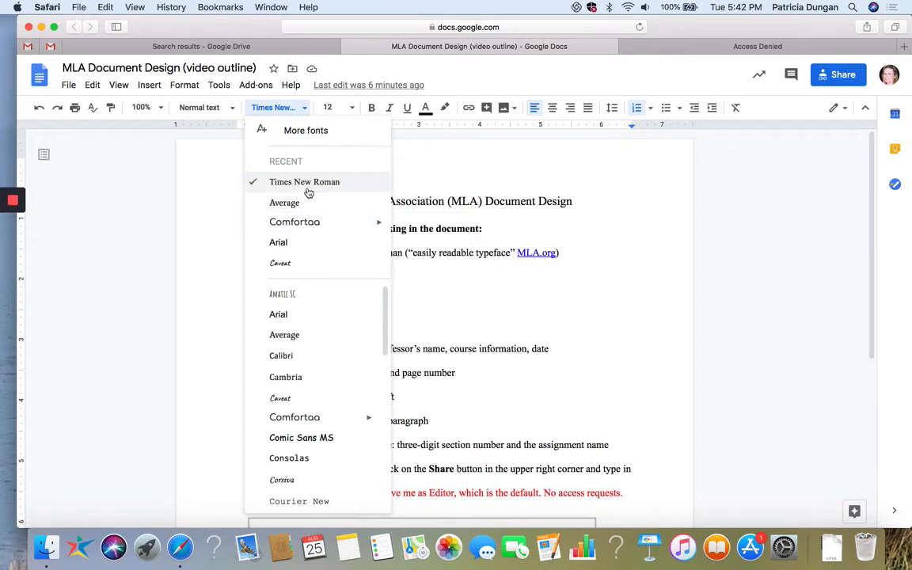
pyautogui.click(352, 108)
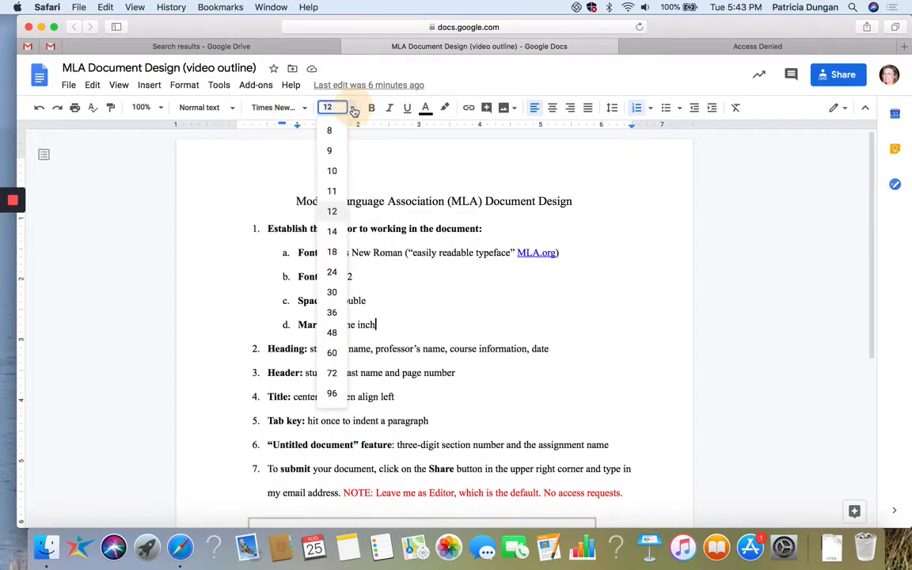
# Apply double line spacing to the "Margins: one inch" list item
pyautogui.click(613, 109)
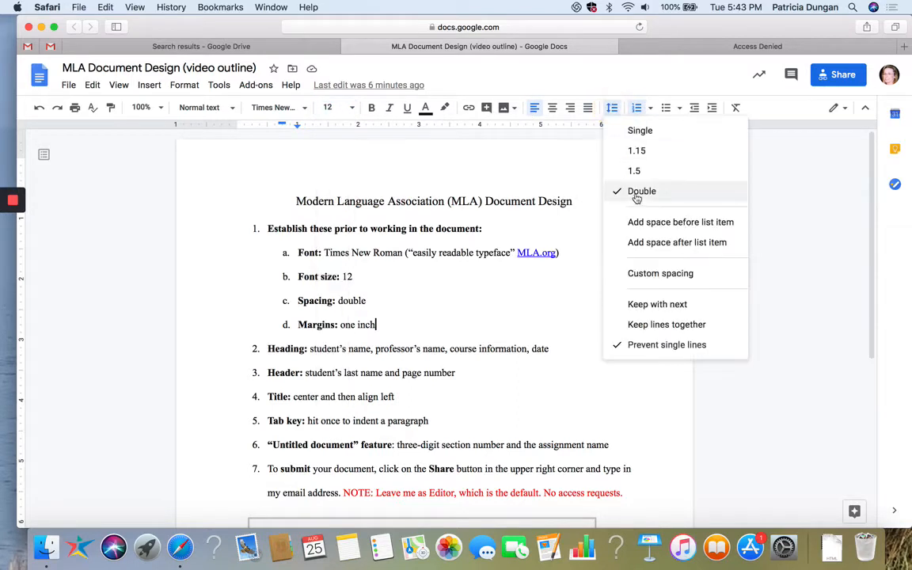
pyautogui.click(637, 190)
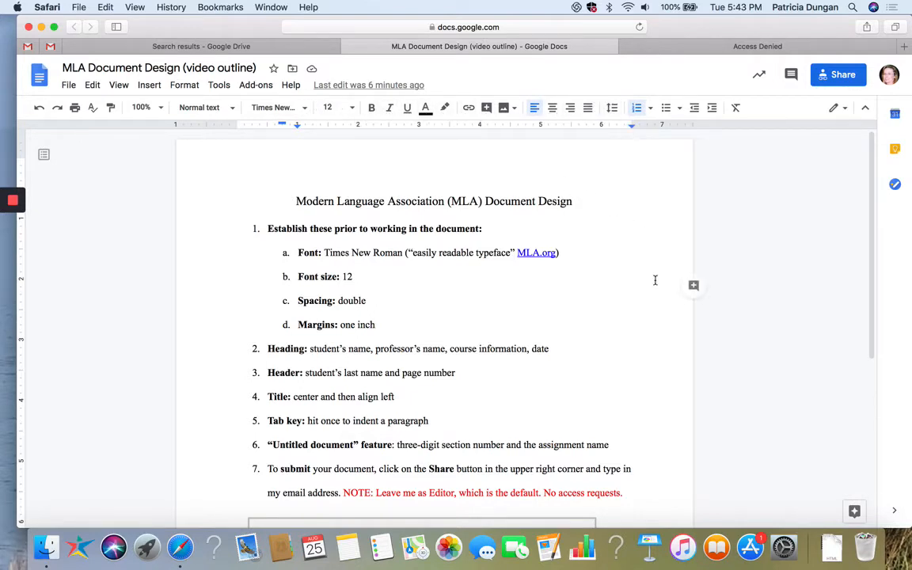
# Check the document's margins in the page setup and leave without changing them
pyautogui.scroll(-2, 655, 280)
pyautogui.scroll(2, 653, 278)
pyautogui.click(68, 85)
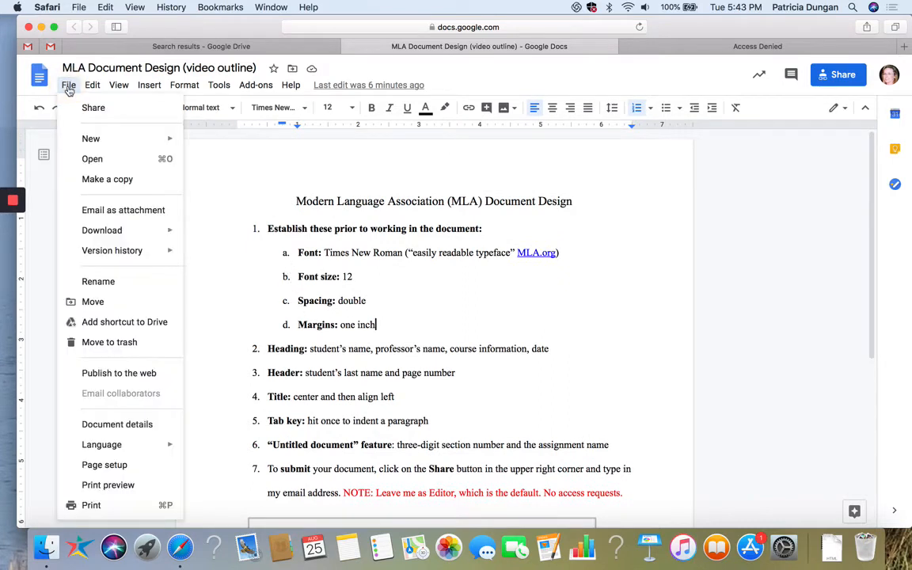
pyautogui.click(88, 466)
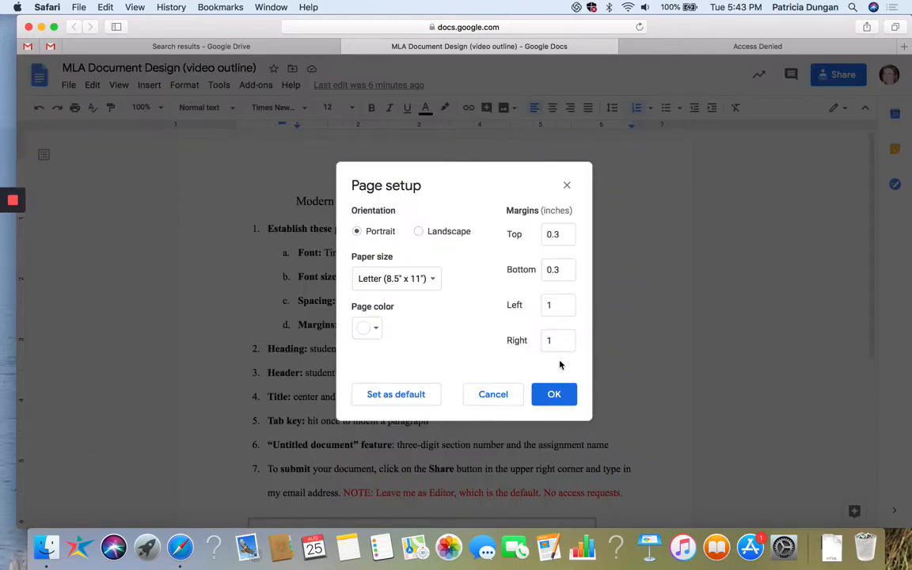
pyautogui.click(501, 398)
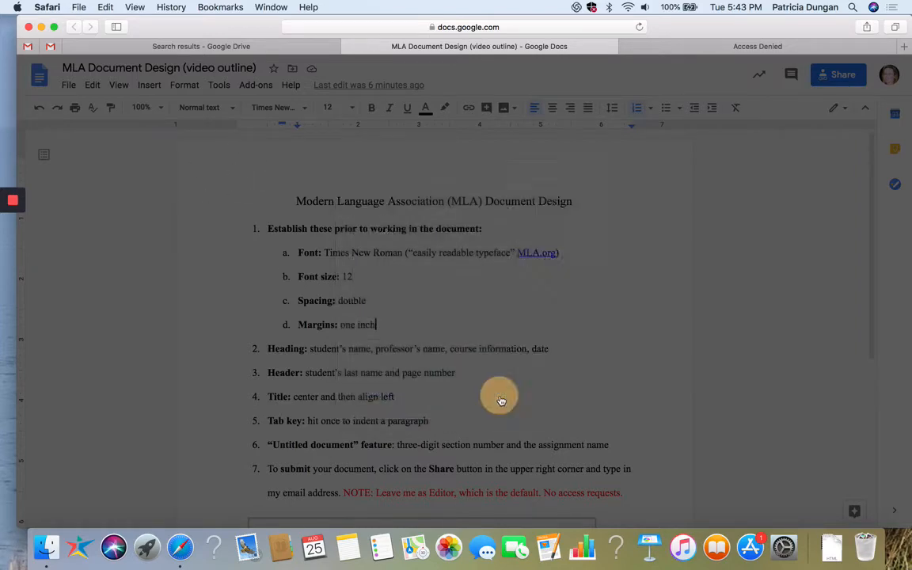
# Insert two blank lines above the document title and left-align the first one
pyautogui.scroll(-1, 422, 289)
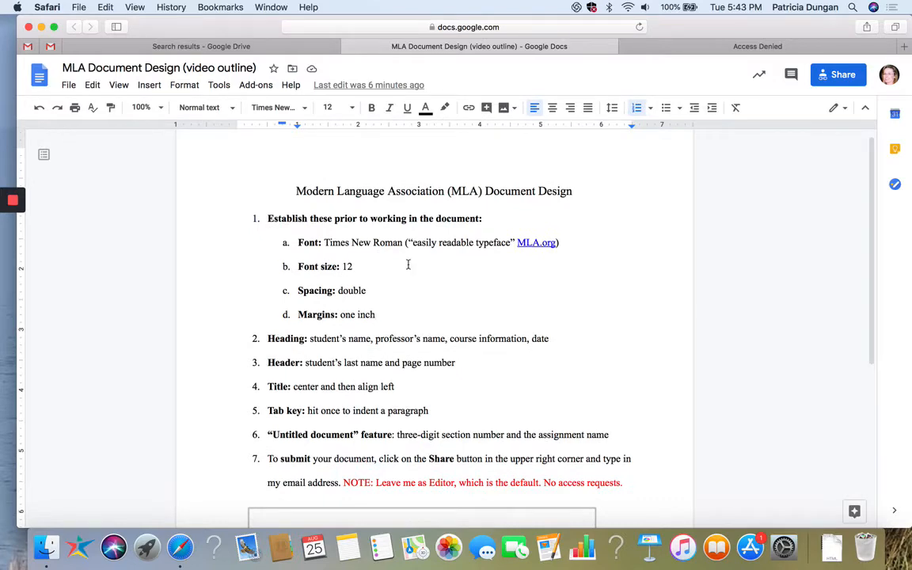
pyautogui.scroll(-5, 349, 306)
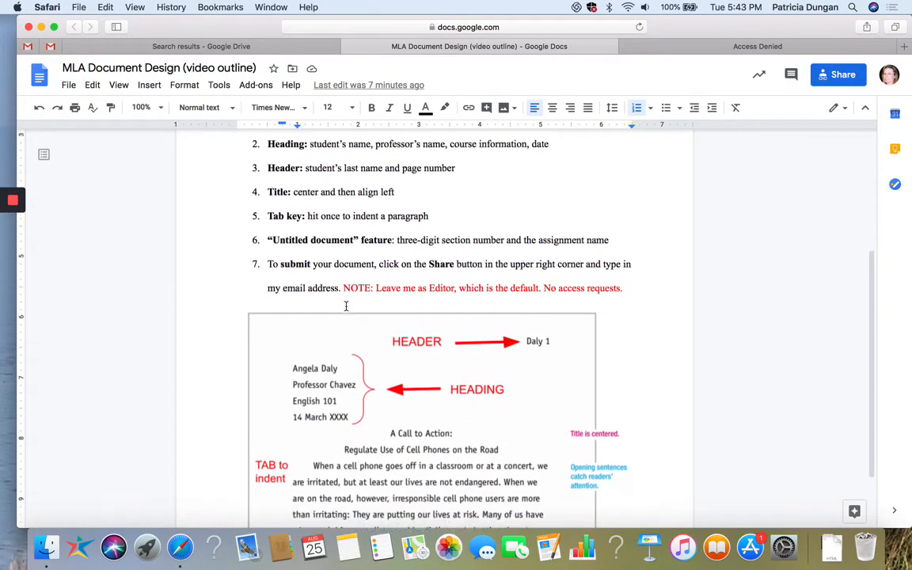
pyautogui.scroll(1, 301, 380)
pyautogui.scroll(4, 308, 396)
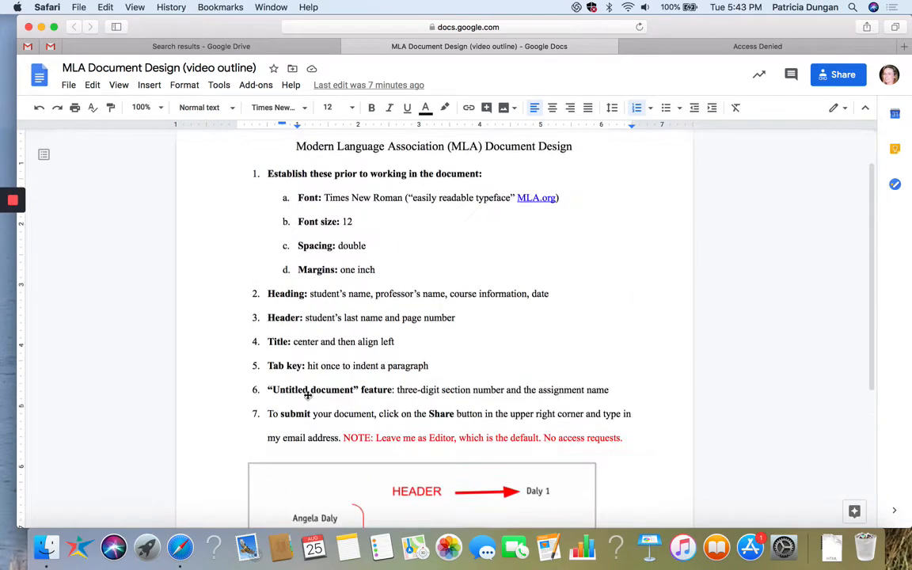
pyautogui.scroll(2, 308, 396)
pyautogui.click(295, 199)
pyautogui.scroll(1, 295, 200)
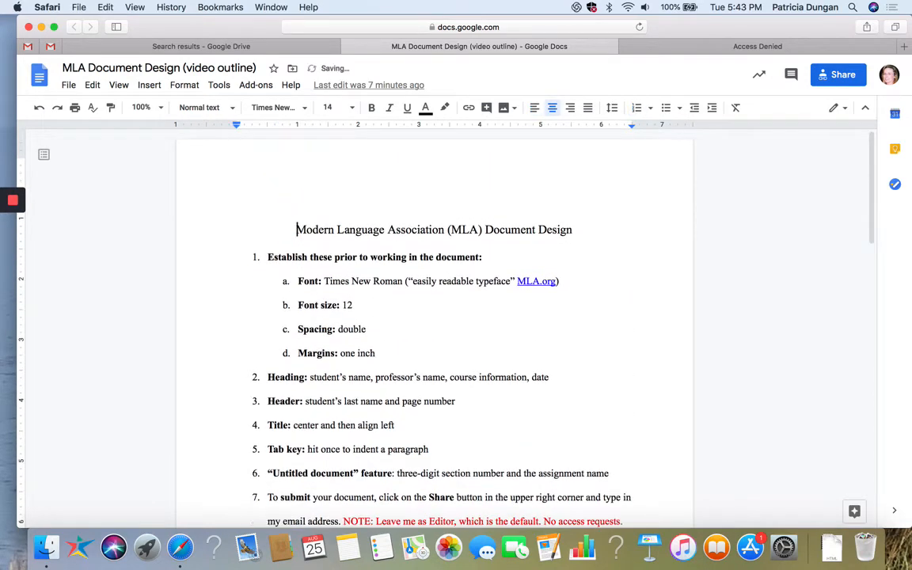
pyautogui.press('Return')
pyautogui.press('Up')
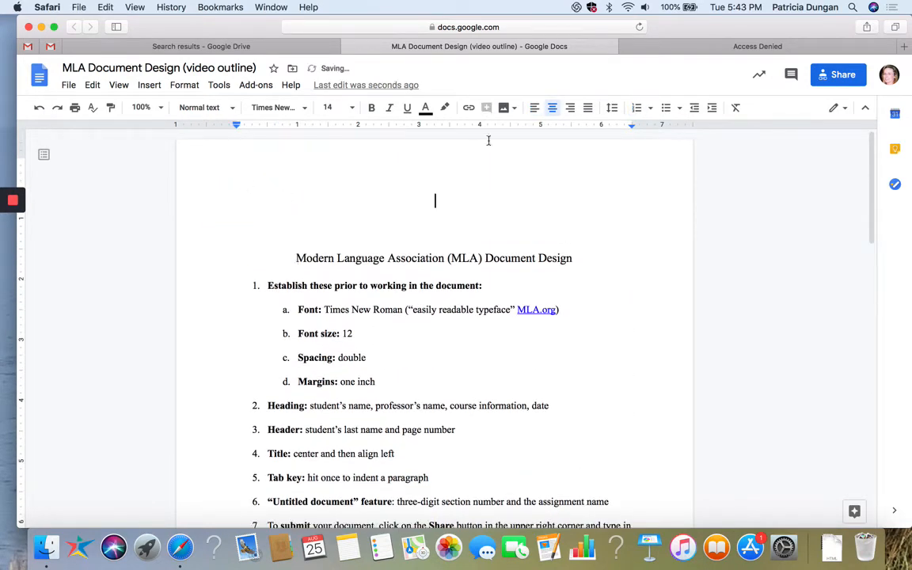
pyautogui.click(534, 110)
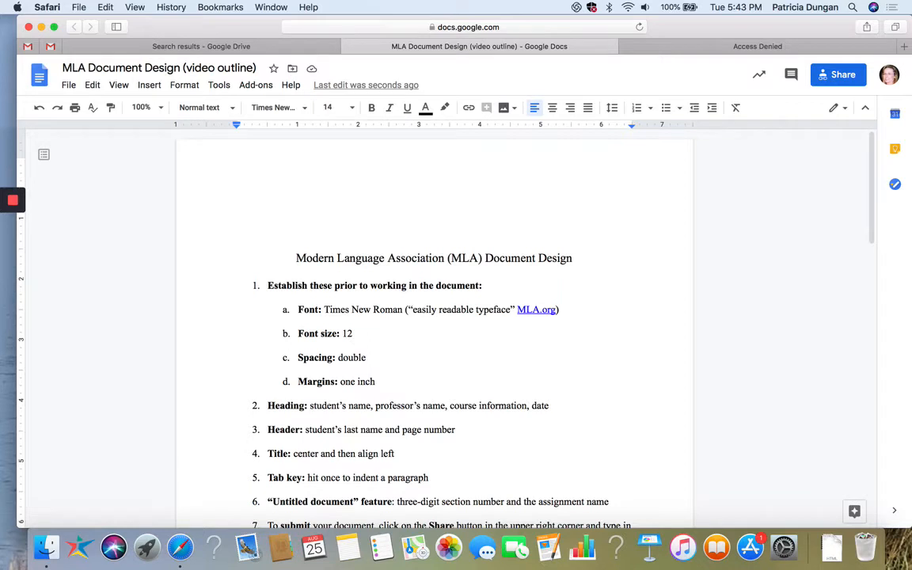
# Enter "Student's Name" as the first heading line and set its font size to 12
pyautogui.write('Student')
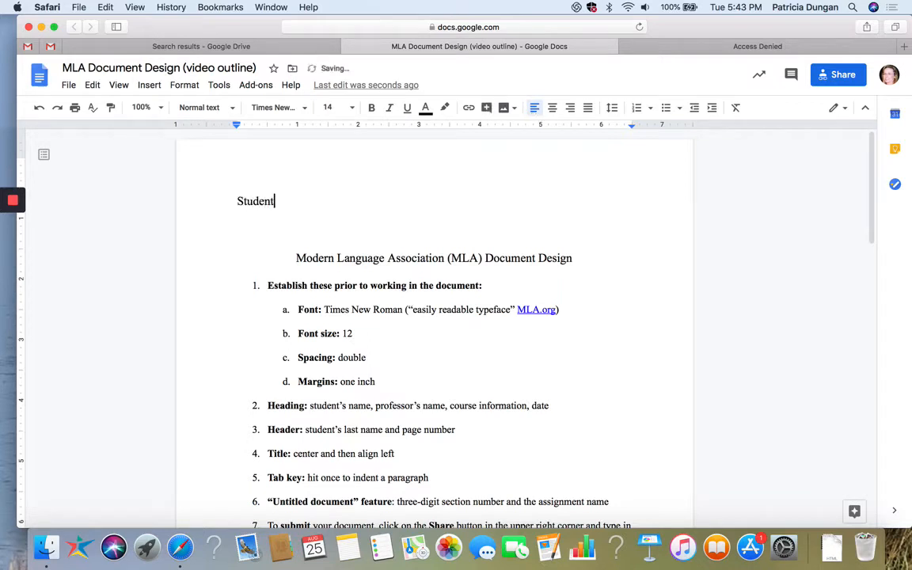
pyautogui.write("'s Name")
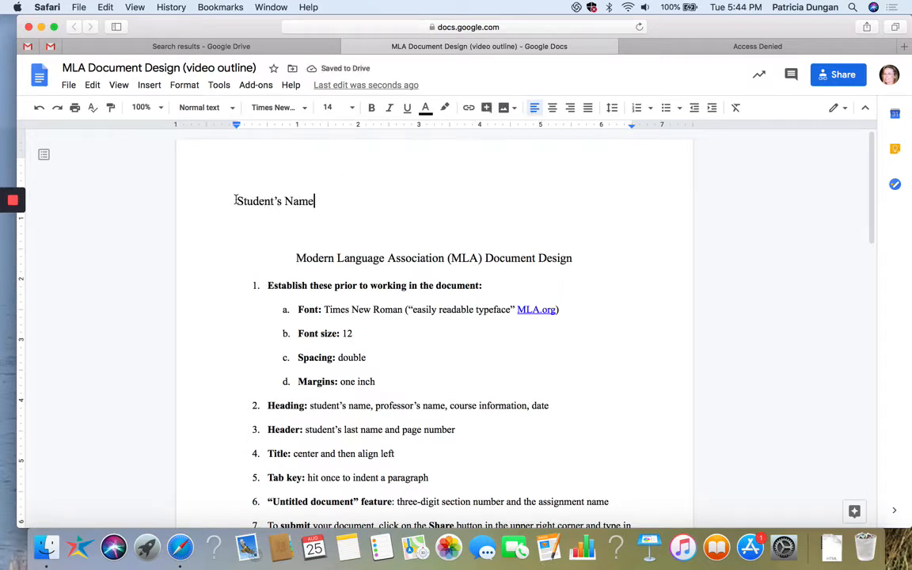
pyautogui.moveTo(235, 200); pyautogui.dragTo(320, 190)
pyautogui.click(351, 111)
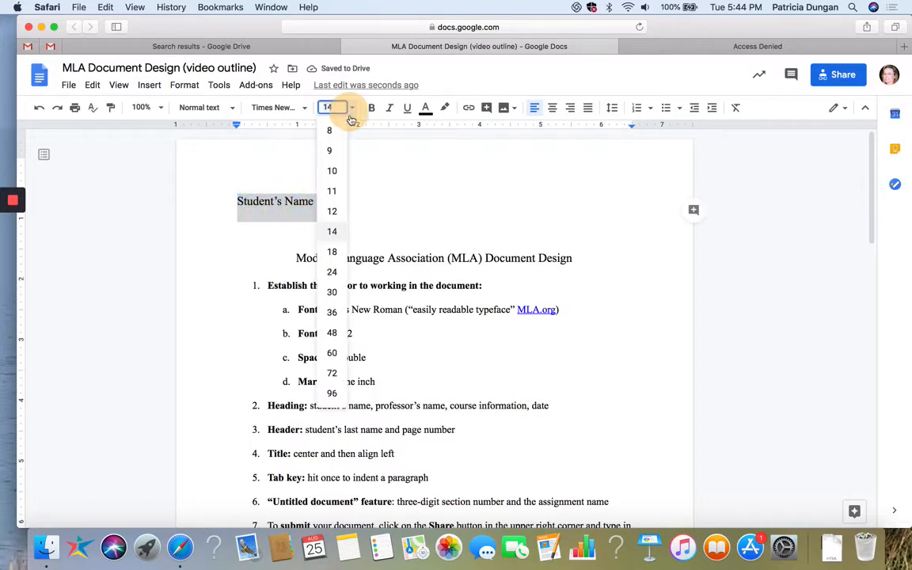
pyautogui.click(333, 211)
pyautogui.click(316, 204)
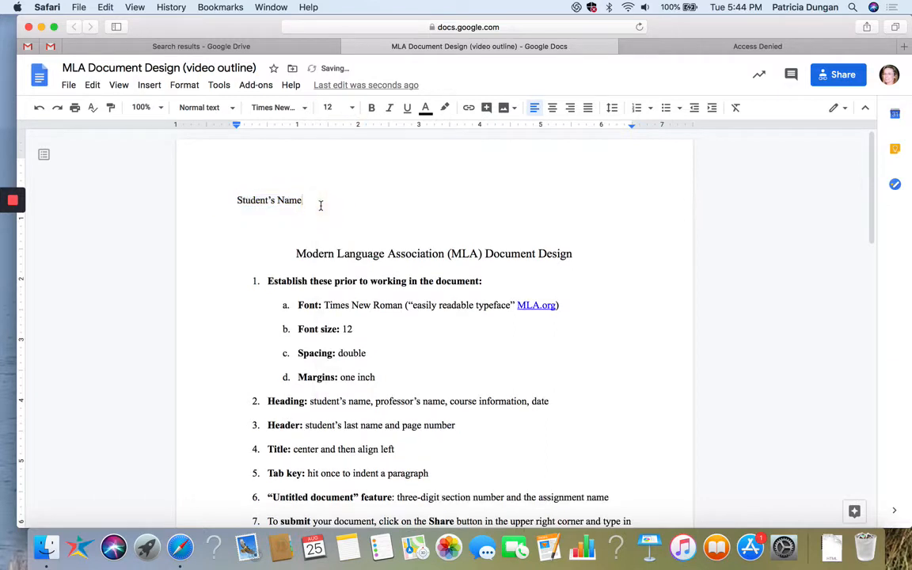
# Add "Professor XXXXX" as the second line of the heading
pyautogui.press('Return')
pyautogui.write('Professor ')
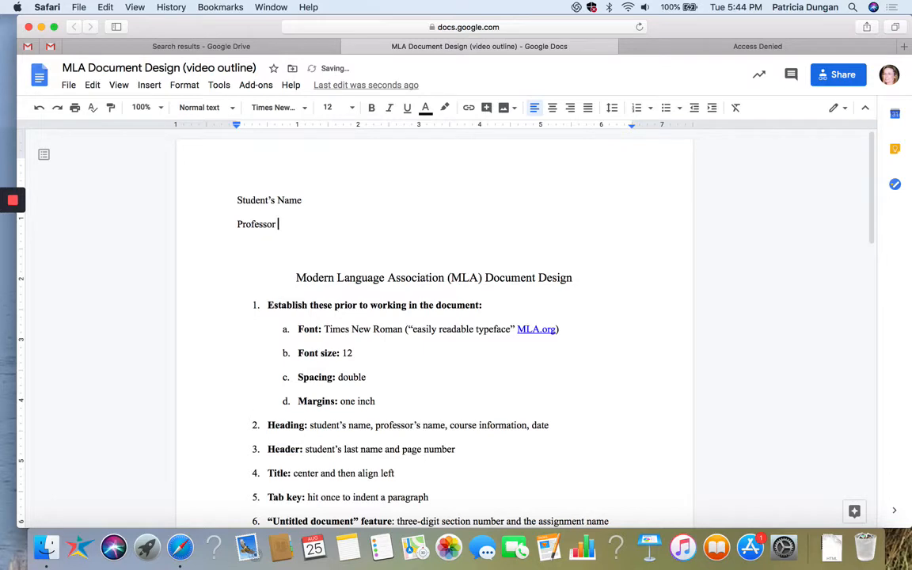
pyautogui.write('XXXXX')
# Add the course line "English 1301-XXX" below the professor line, with XXX standing for the section number
pyautogui.press('Return')
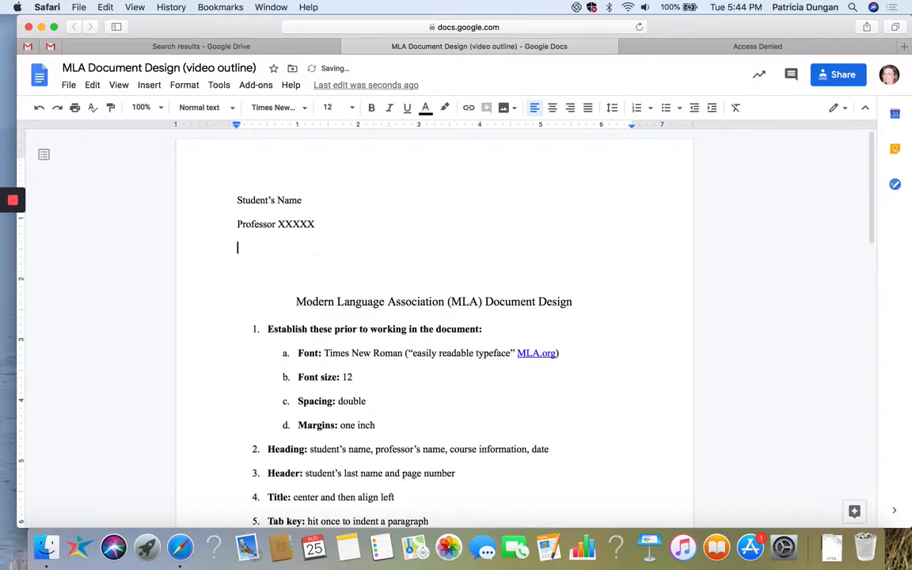
pyautogui.write('ENgli')
pyautogui.press('BackSpace')
pyautogui.press('BackSpace')
pyautogui.press('BackSpace')
pyautogui.press('BackSpace')
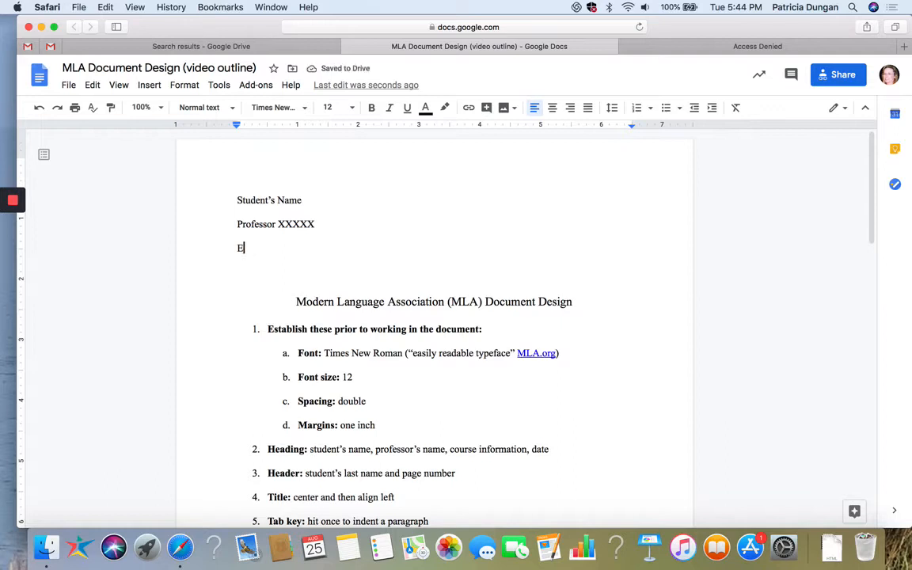
pyautogui.write('nglish 1301')
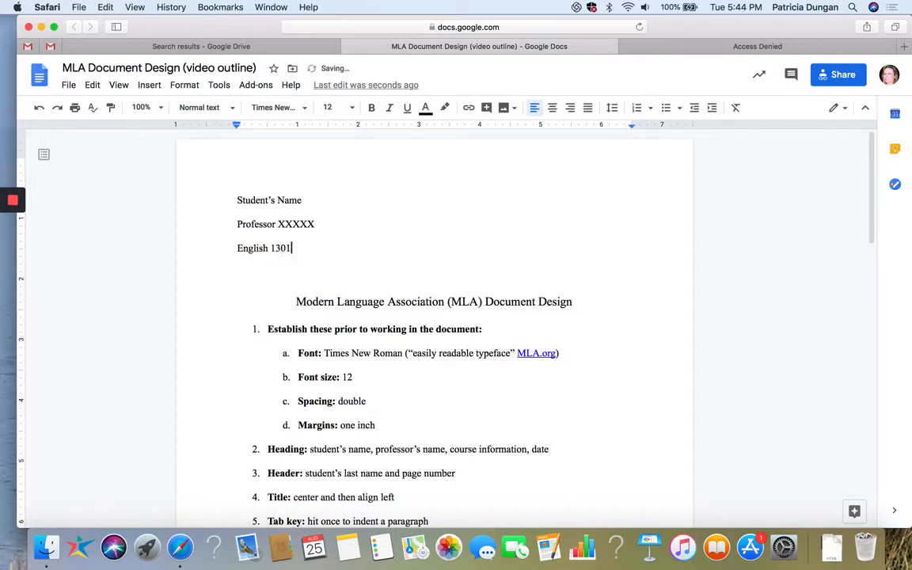
pyautogui.write('-XXX')
pyautogui.moveTo(294, 248); pyautogui.dragTo(320, 249)
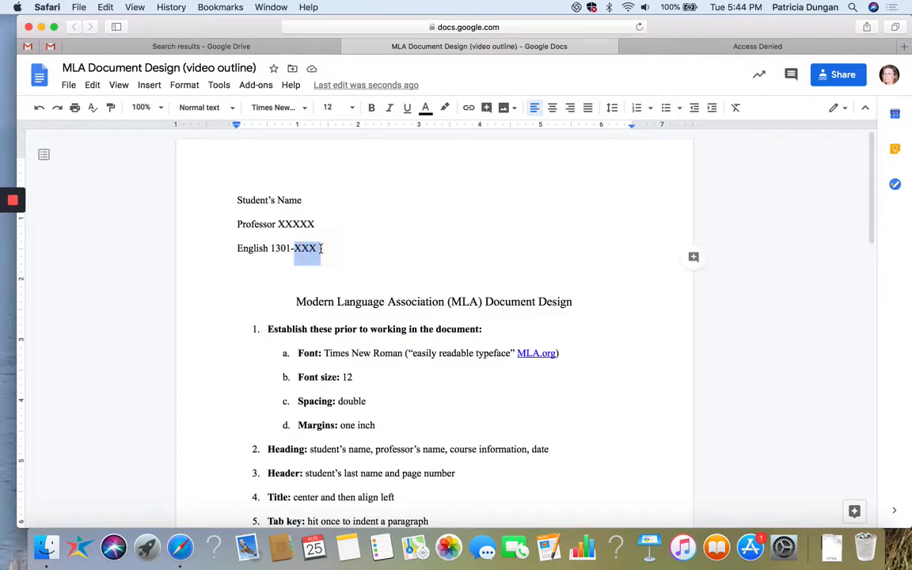
pyautogui.click(320, 248)
# Add the date "25 August 2020" as the last line of the heading
pyautogui.press('Return')
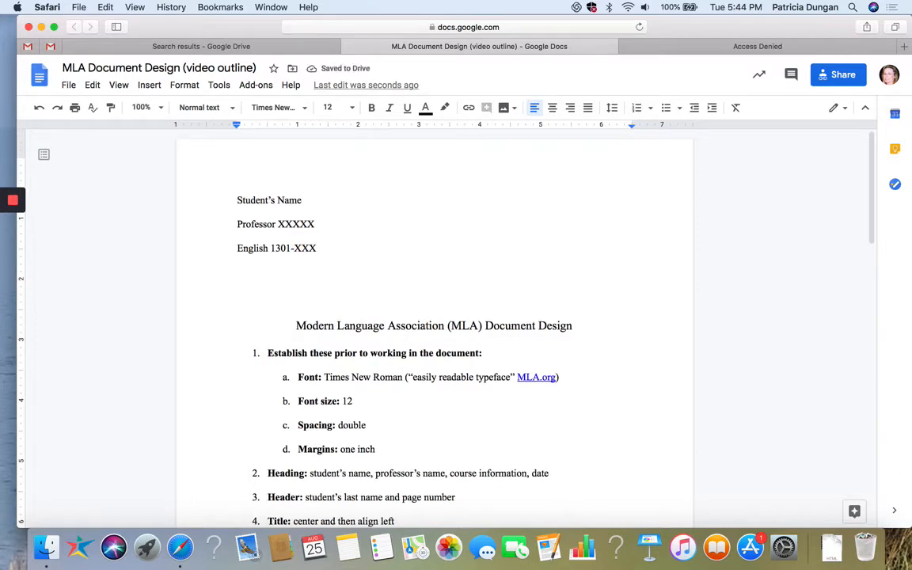
pyautogui.write('25 Aug')
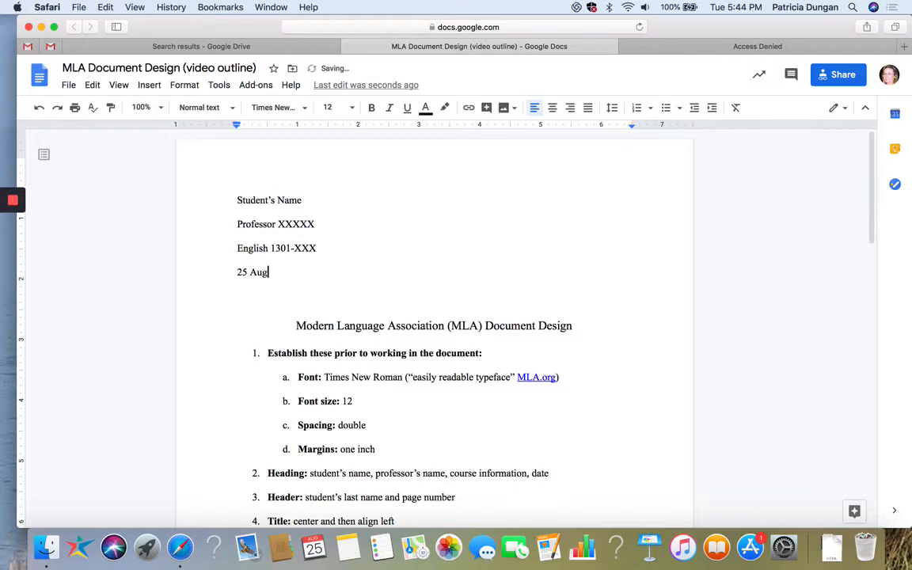
pyautogui.write('ust 2020')
# Insert page numbers at the upper right of every page, starting on the first page
pyautogui.scroll(-2, 336, 322)
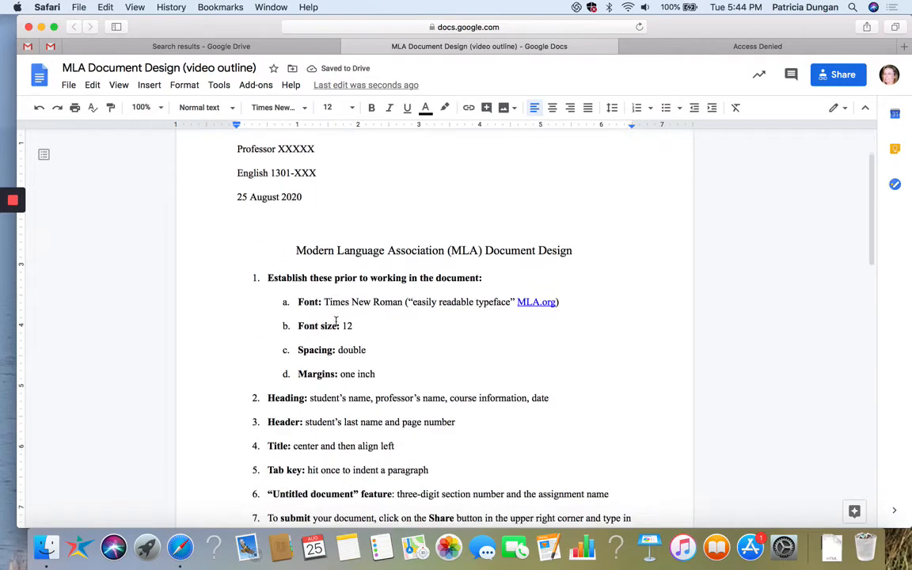
pyautogui.scroll(1, 336, 320)
pyautogui.scroll(1, 335, 320)
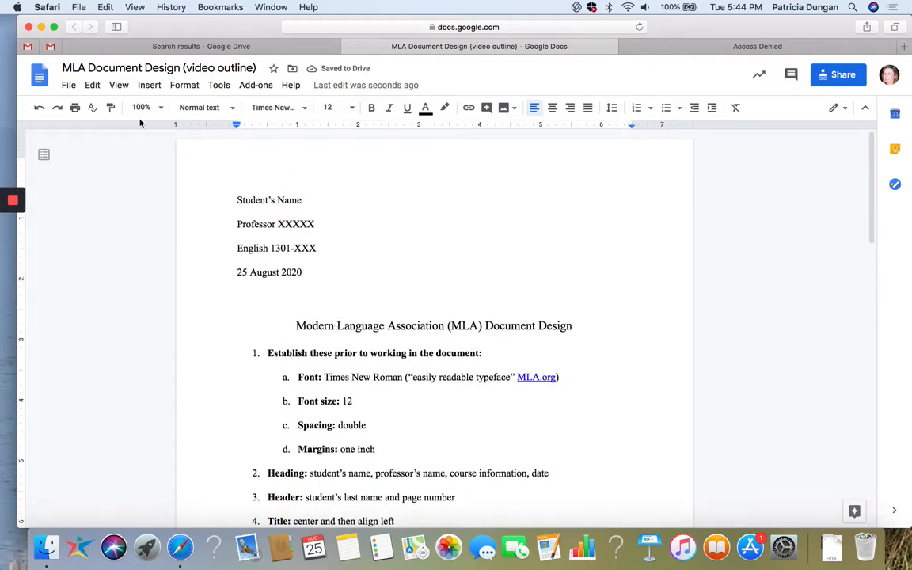
pyautogui.click(148, 85)
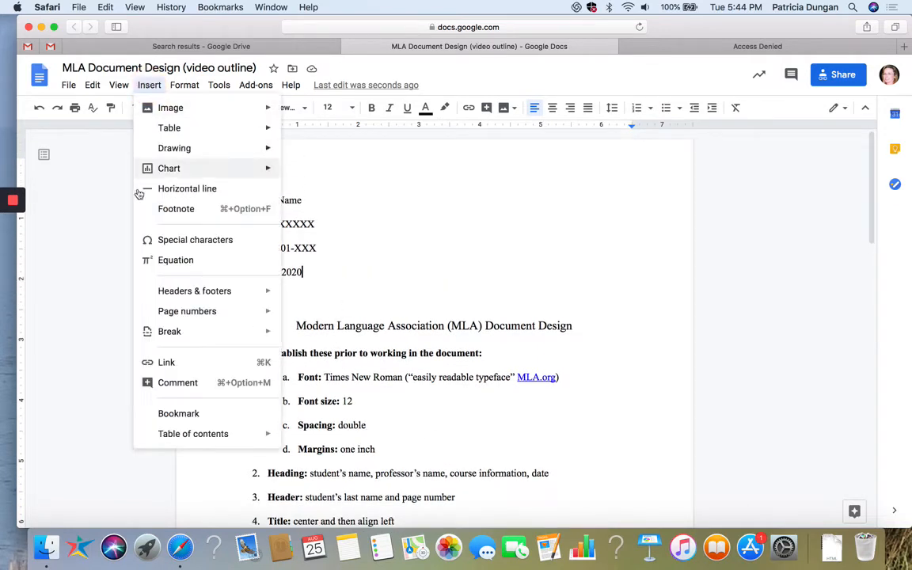
pyautogui.moveTo(161, 314)
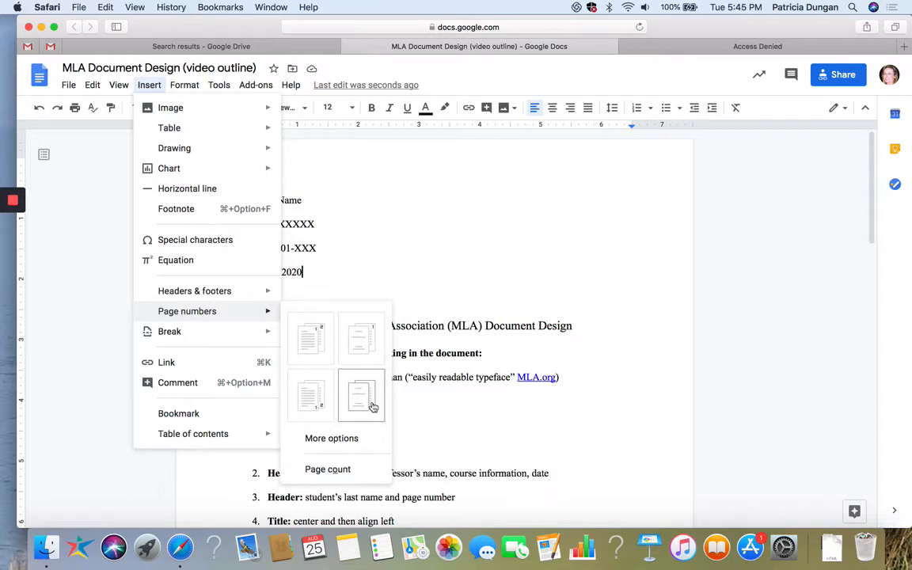
pyautogui.click(312, 342)
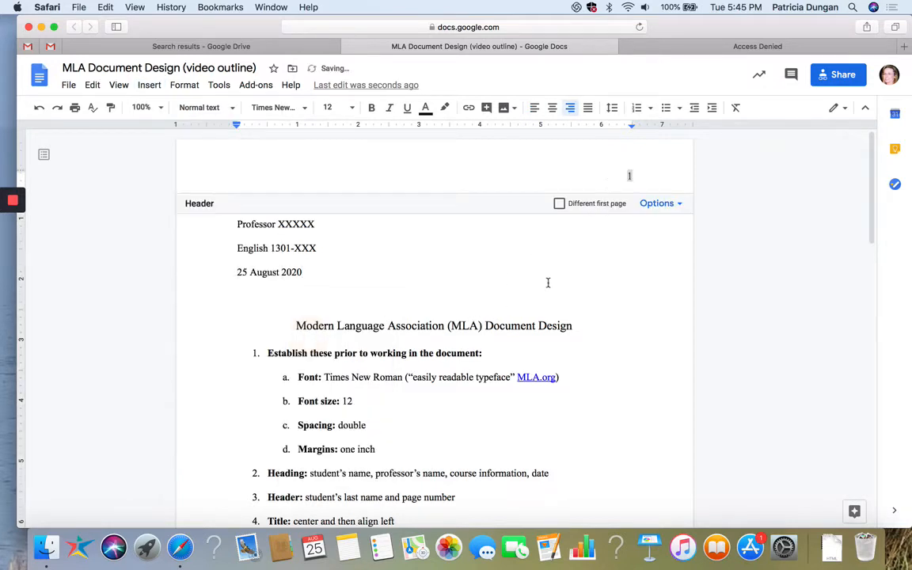
# Put "Last name of student" before the page number in the header, separated by a space, and return to the body text
pyautogui.click(627, 175)
pyautogui.write('Last name of student')
pyautogui.click(632, 182)
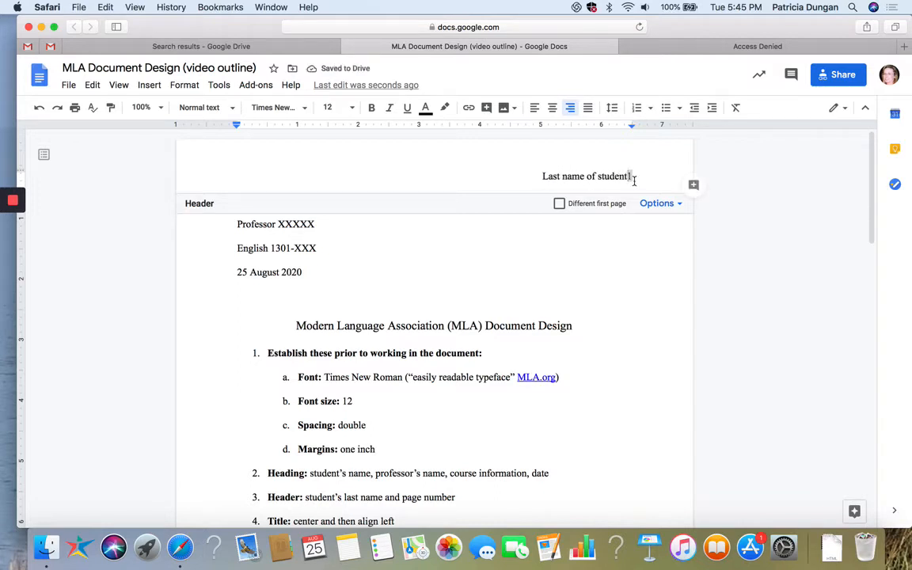
pyautogui.click(622, 265)
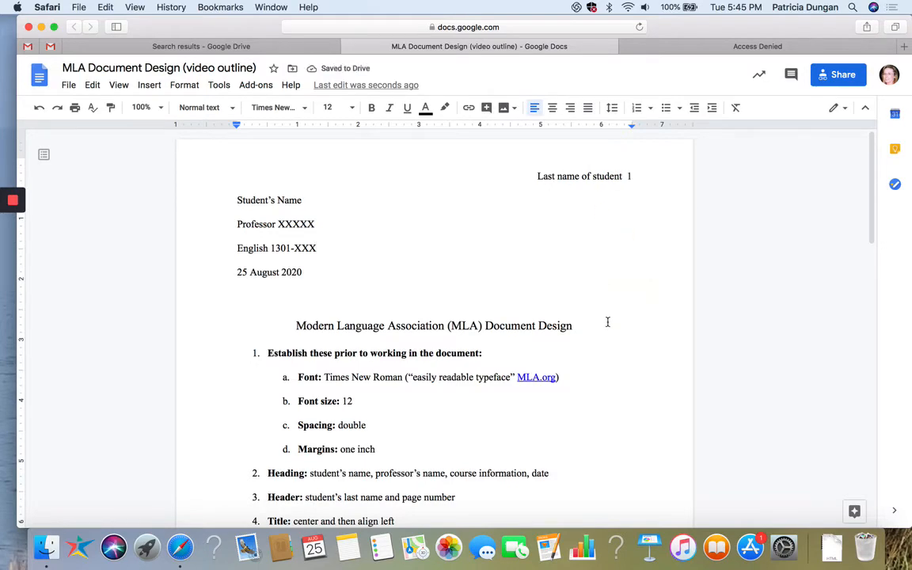
# Add a centered placeholder title reading "Title" on the blank line between the date and the outline's heading, followed by a new line
pyautogui.scroll(-4, 602, 301)
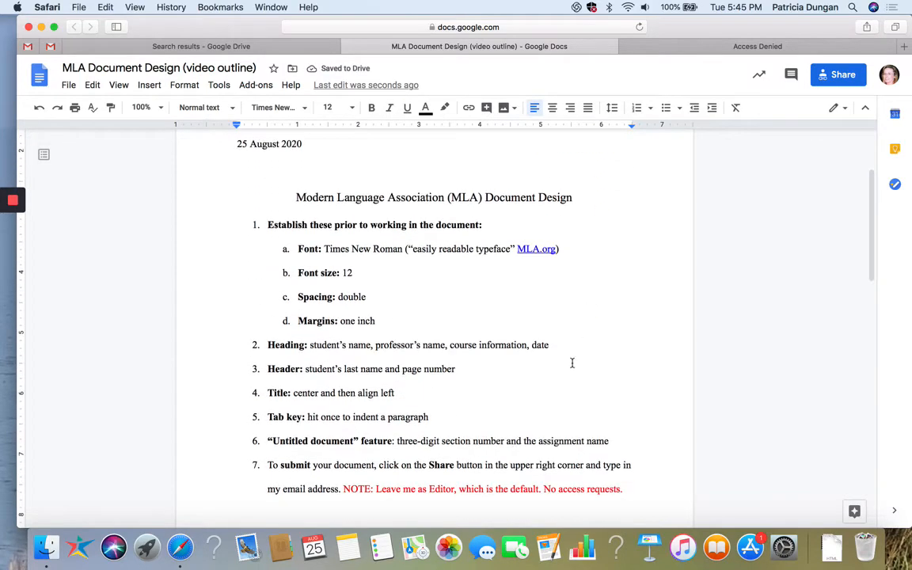
pyautogui.scroll(3, 572, 364)
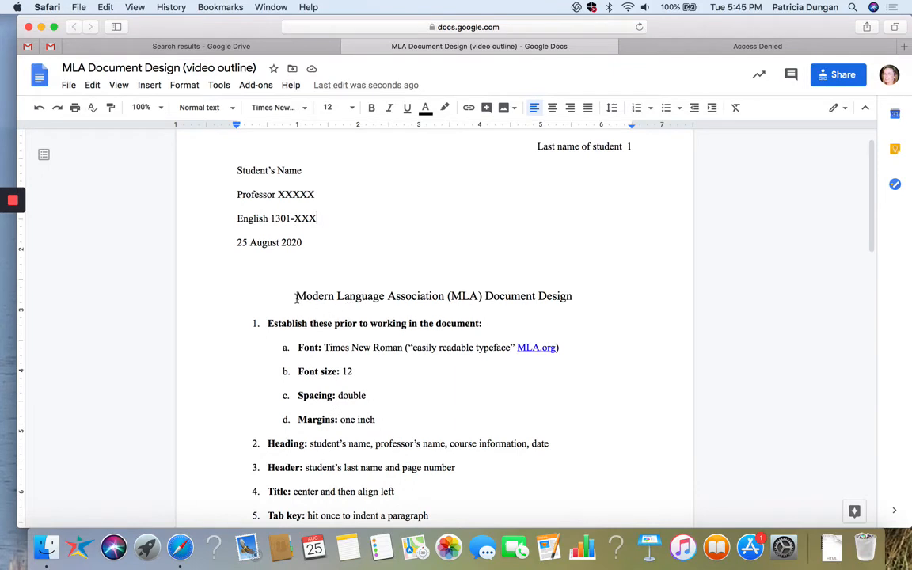
pyautogui.moveTo(297, 298); pyautogui.dragTo(572, 297)
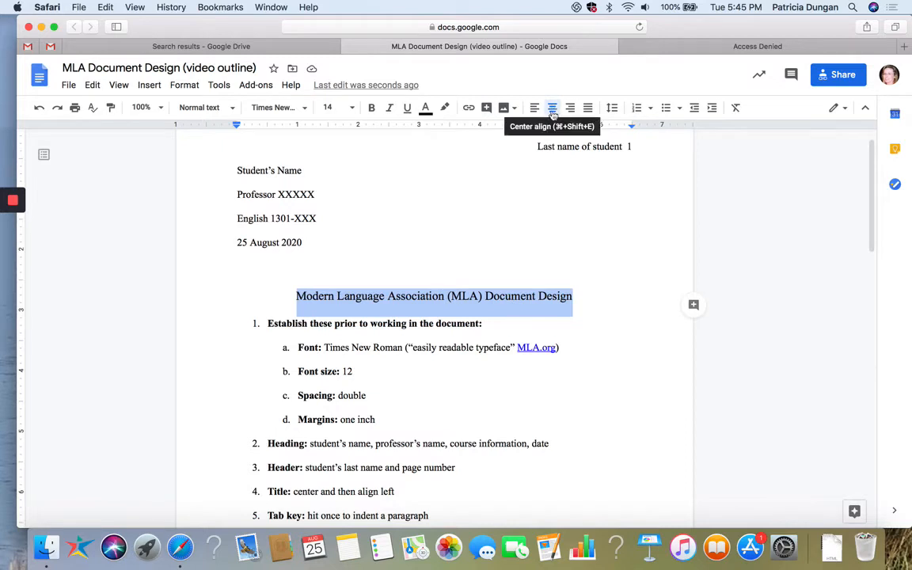
pyautogui.click(572, 276)
pyautogui.scroll(-3, 572, 277)
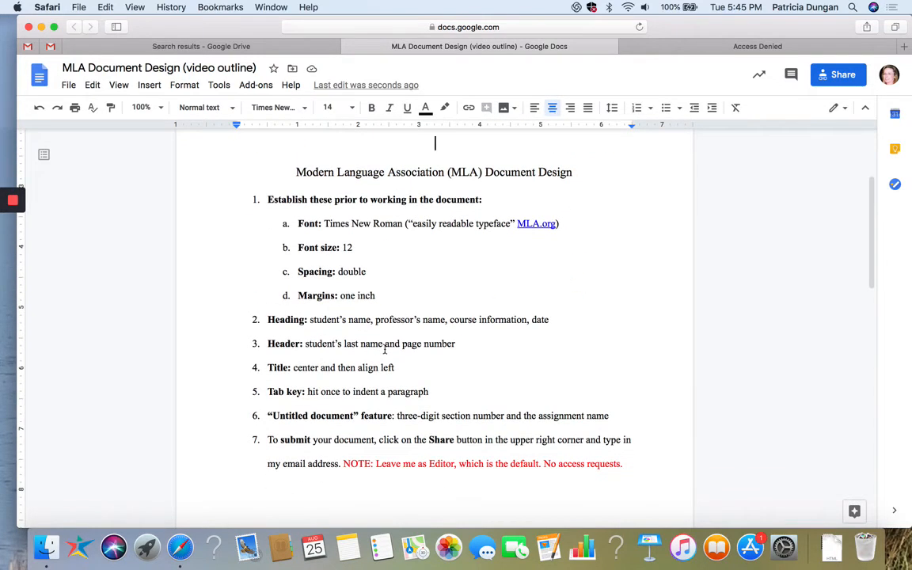
pyautogui.scroll(2, 402, 370)
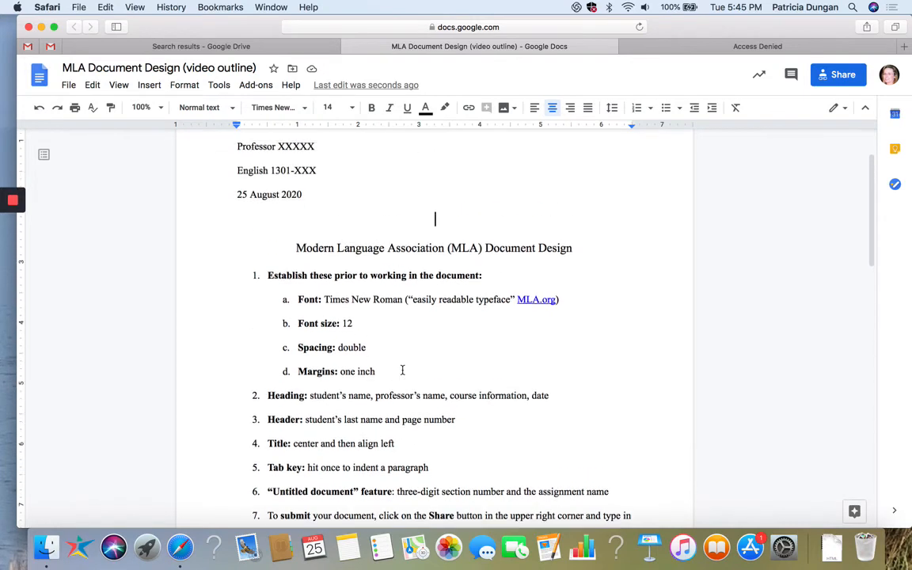
pyautogui.write('Title')
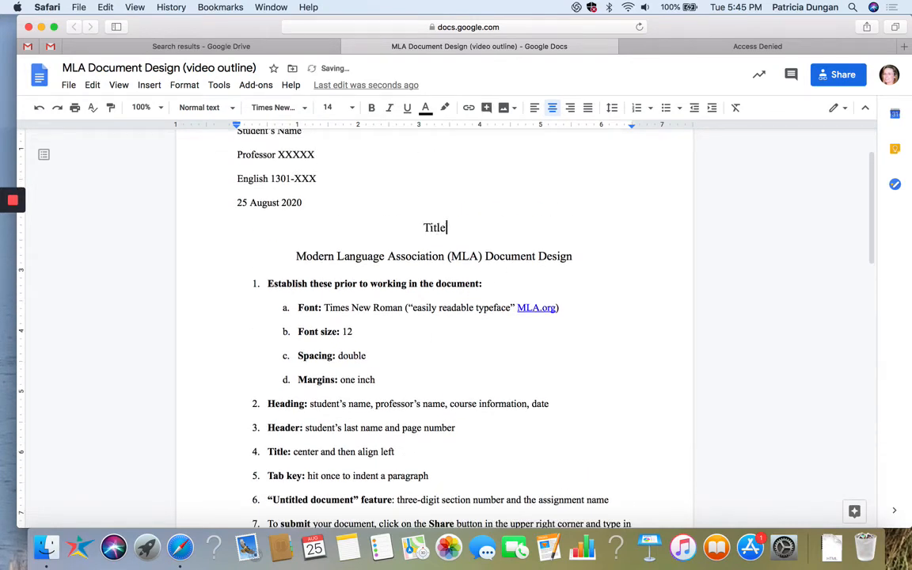
pyautogui.press('Return')
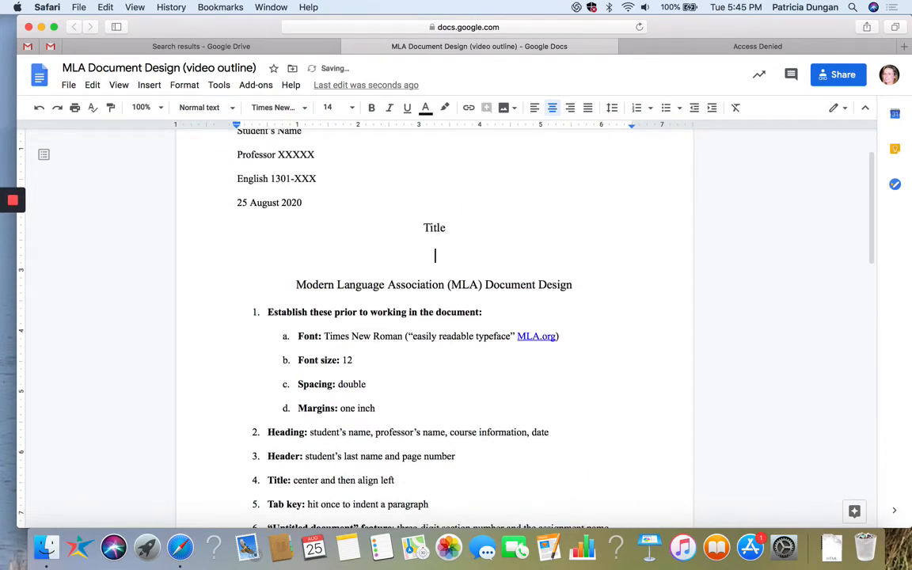
# Set the font size of the placeholder "Title" line to 12
pyautogui.tripleClick(432, 226)
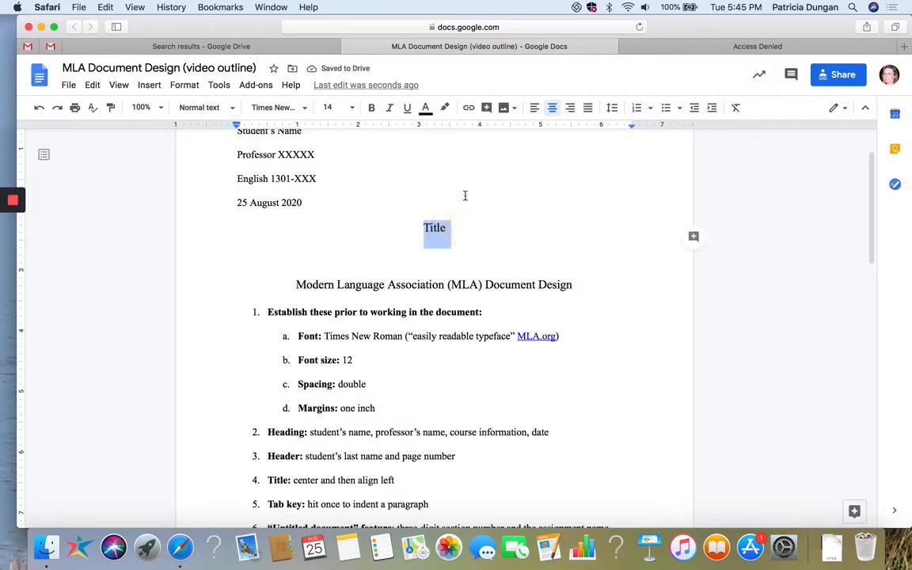
pyautogui.click(352, 108)
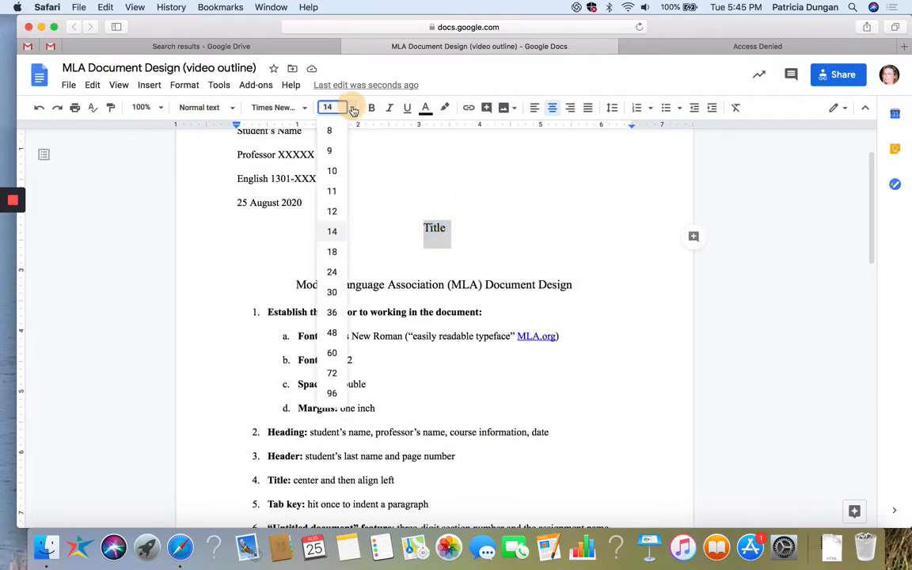
pyautogui.click(332, 213)
# Start a new left-aligned line directly below the placeholder title for the body text
pyautogui.click(455, 226)
pyautogui.press('Return')
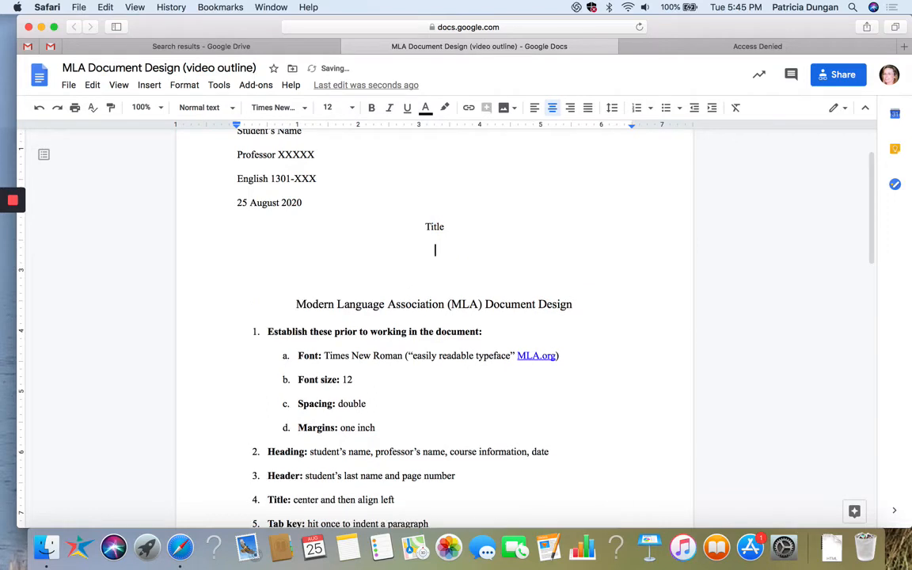
pyautogui.click(534, 109)
# Indent the first body paragraph by one tab stop and enter "Start here." followed by enough filler text to wrap onto a second line
pyautogui.scroll(-2, 552, 270)
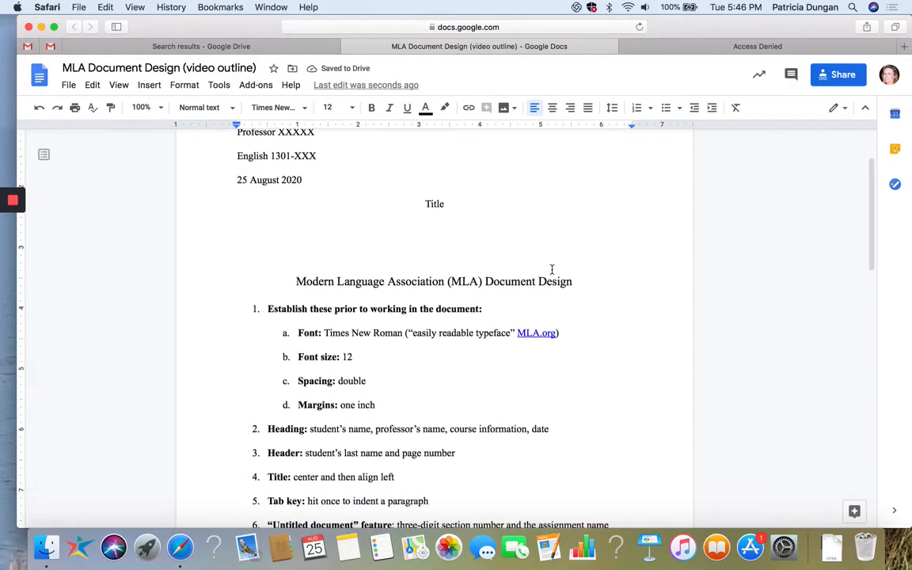
pyautogui.scroll(-5, 552, 270)
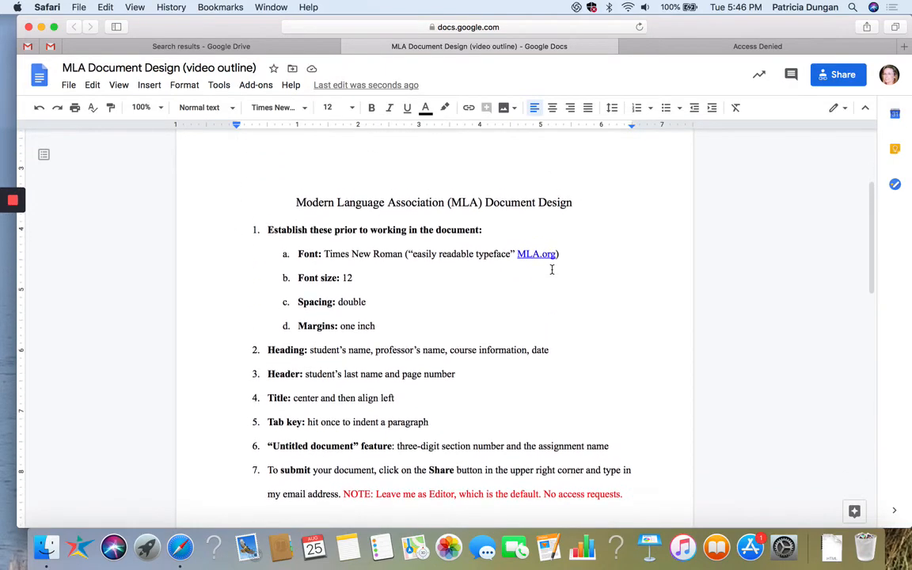
pyautogui.scroll(2, 552, 270)
pyautogui.press('Tab')
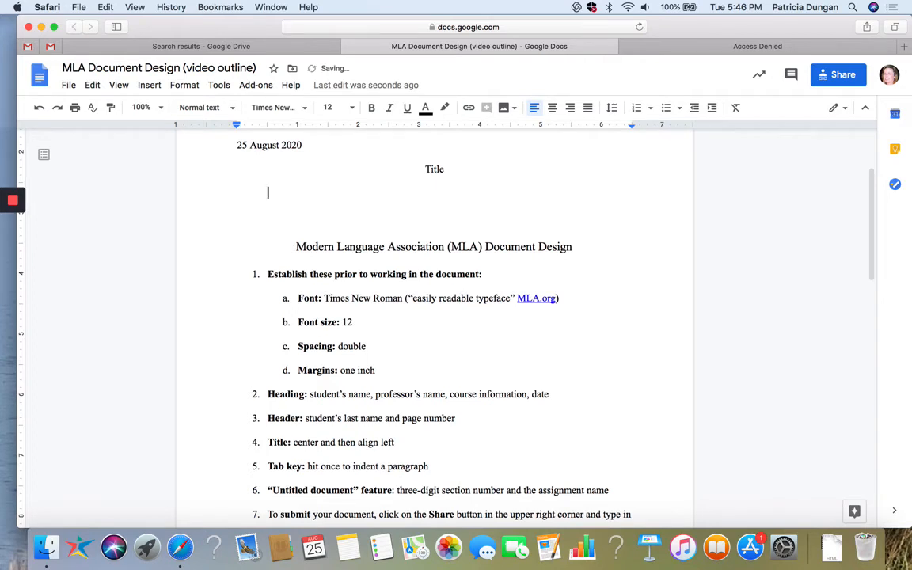
pyautogui.write('Start here. xxxxxxx')
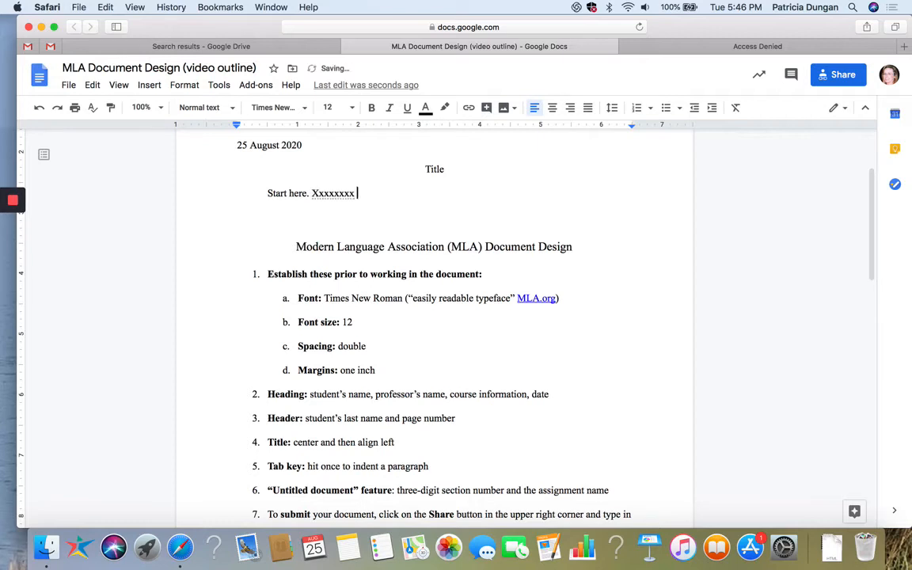
pyautogui.write('x fdsafda fdsafd f fdsa  fd')
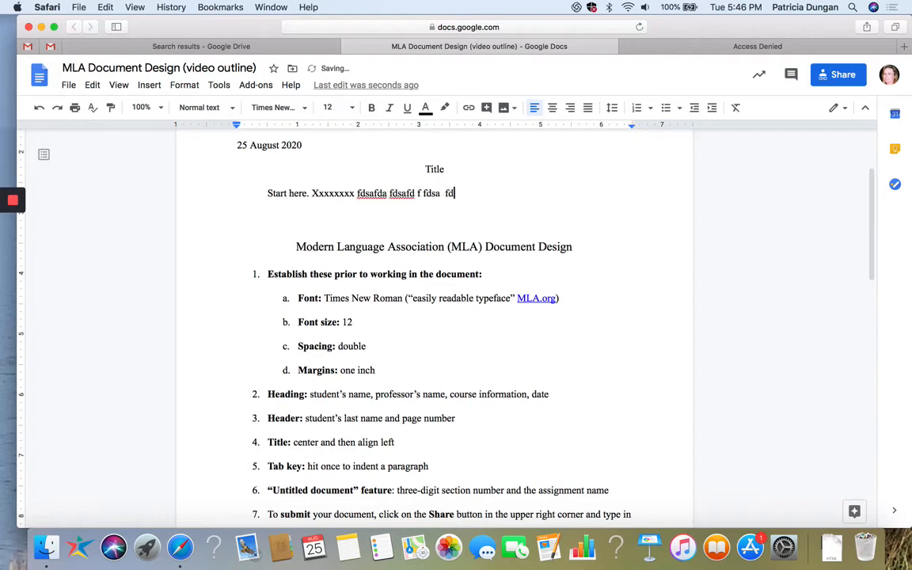
pyautogui.write('sa  fds  fd  fdsa fd ')
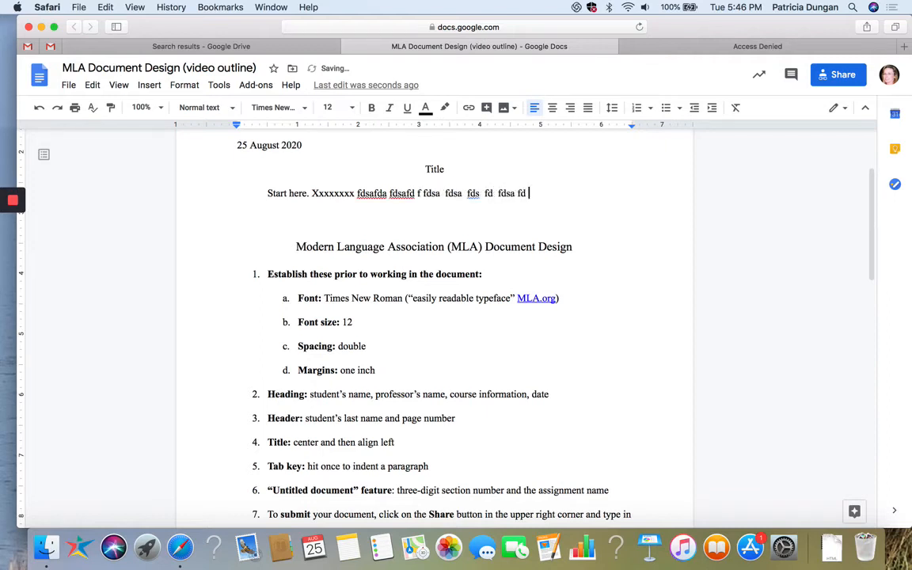
pyautogui.write('sa fd af dsa f dsa fdsa fd a fd')
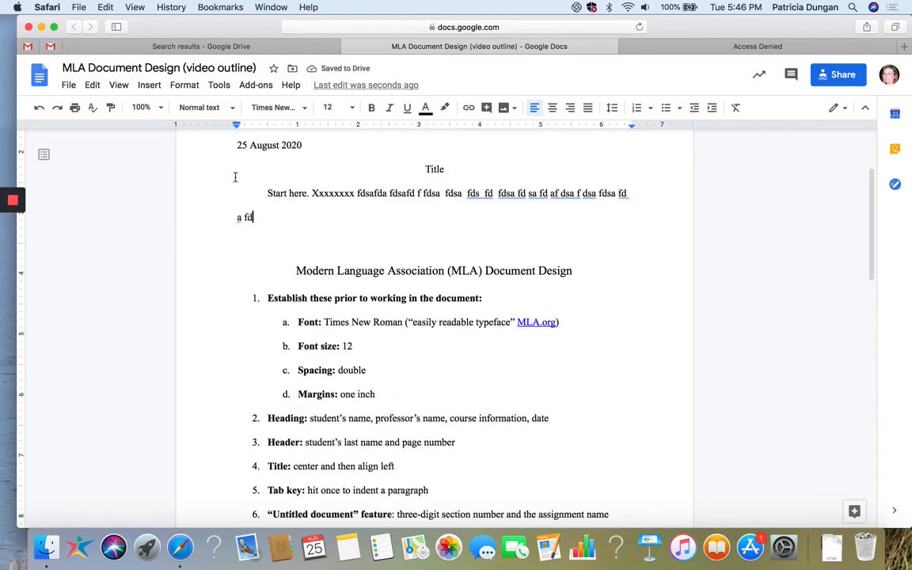
pyautogui.moveTo(238, 192); pyautogui.dragTo(267, 193)
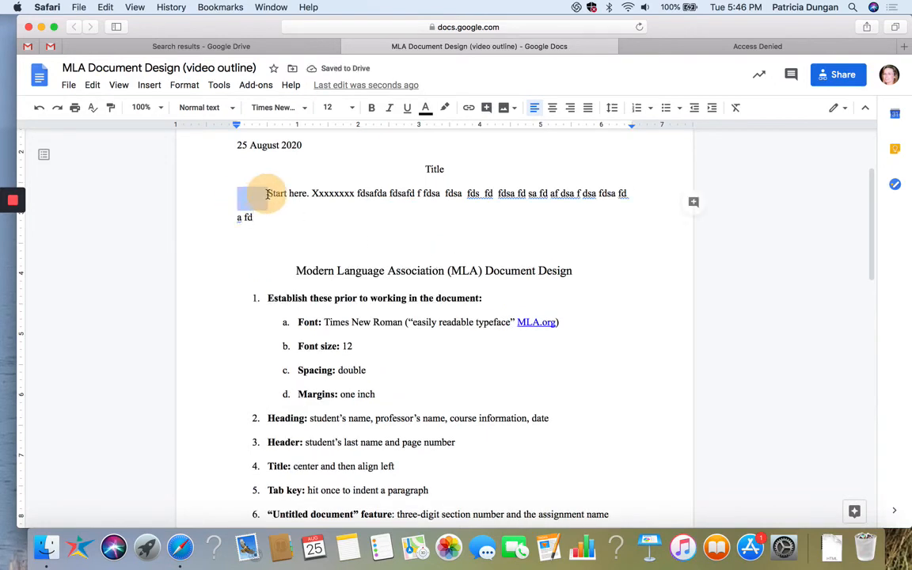
pyautogui.click(267, 193)
# Clear the document's existing name and apply the empty name
pyautogui.scroll(-2, 349, 297)
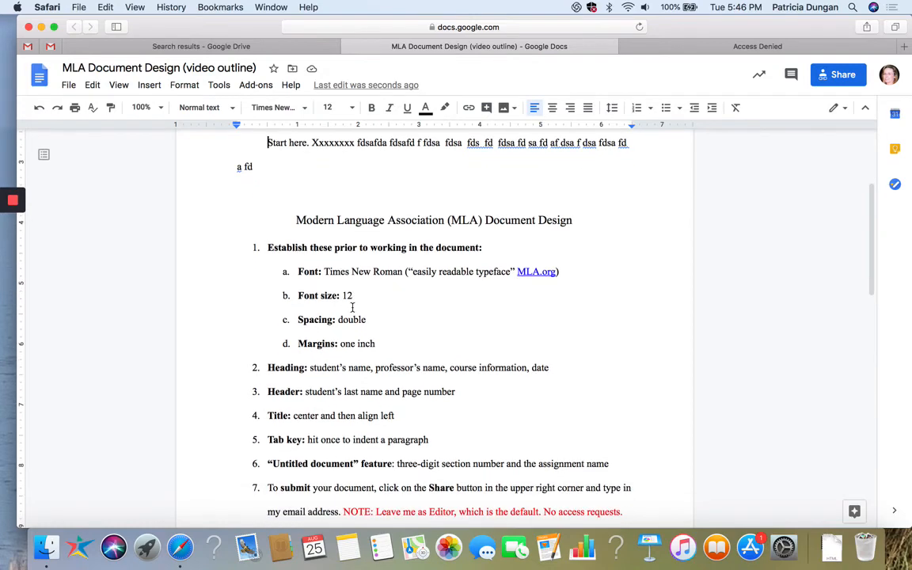
pyautogui.scroll(-1, 352, 307)
pyautogui.scroll(5, 352, 307)
pyautogui.scroll(-6, 352, 307)
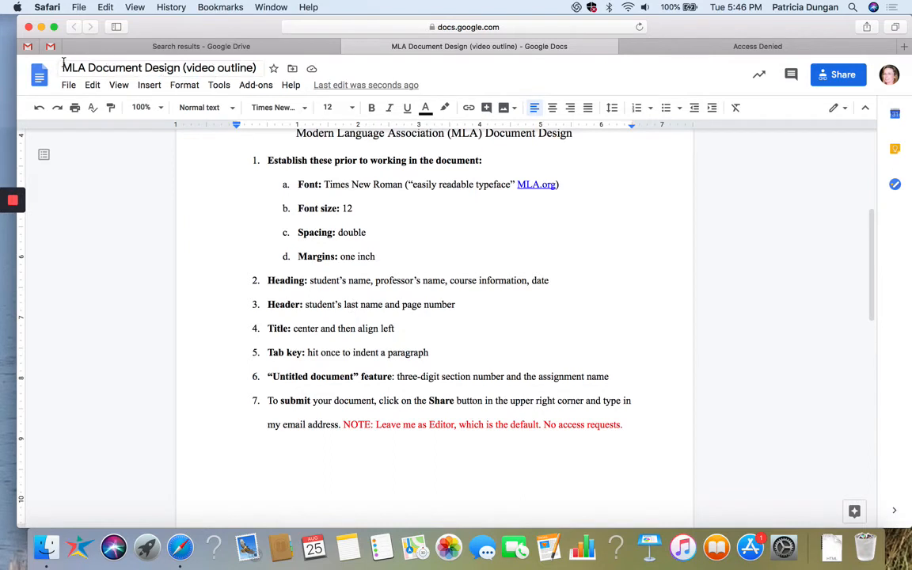
pyautogui.moveTo(64, 67); pyautogui.dragTo(271, 69)
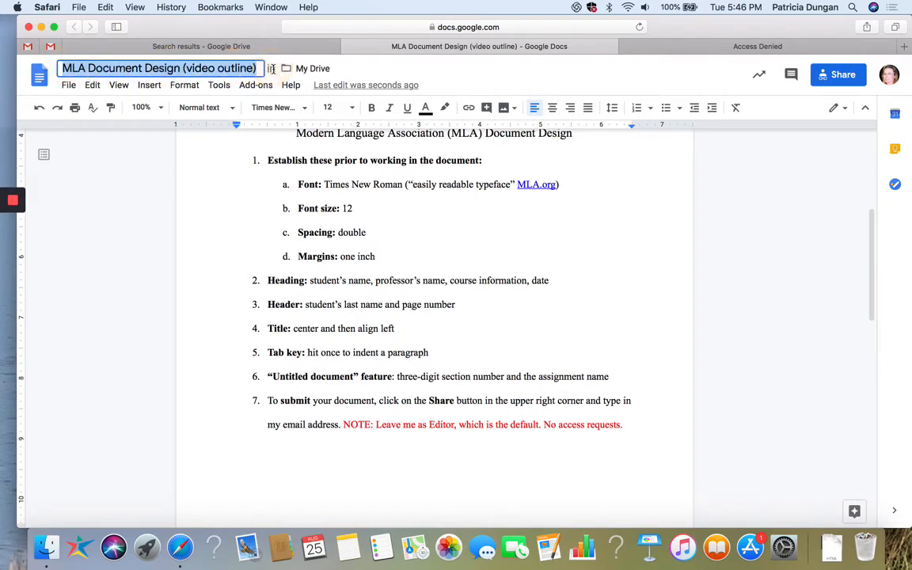
pyautogui.press('BackSpace')
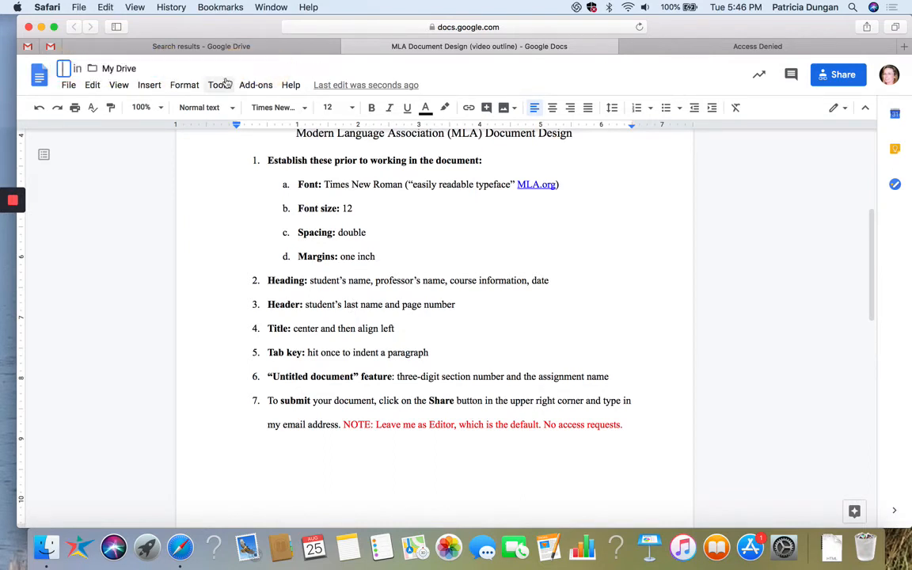
pyautogui.press('Return')
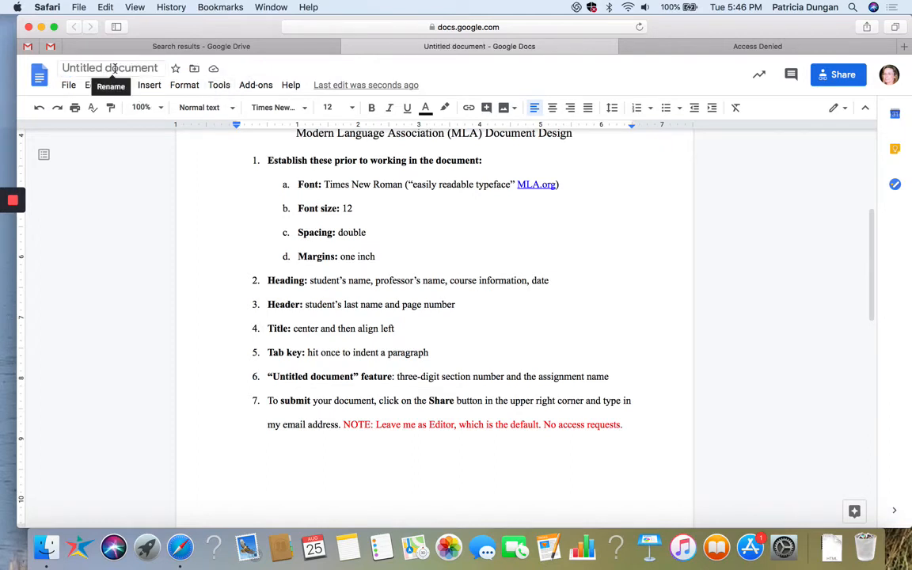
# Rename the document "XXX Assignment Name", with XXX standing for the section number
pyautogui.click(66, 68)
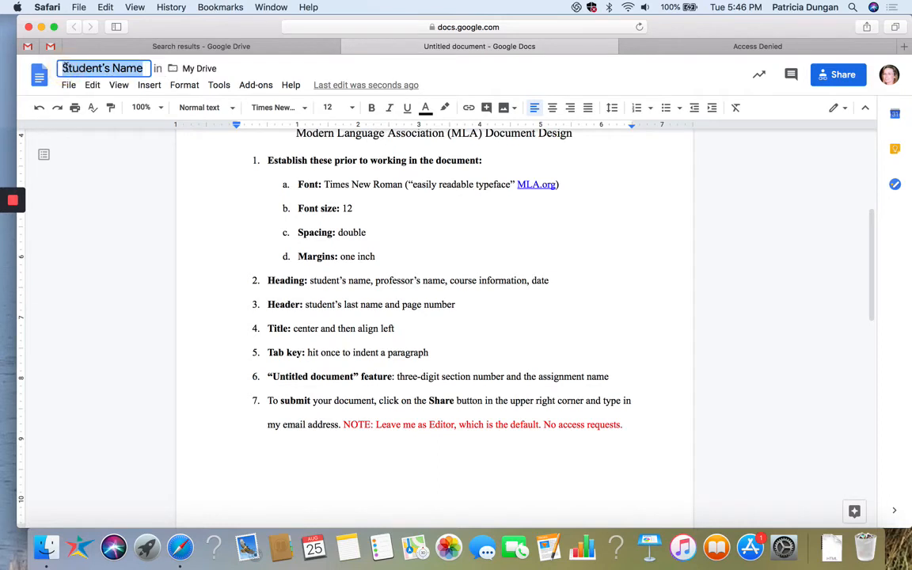
pyautogui.write('XXX')
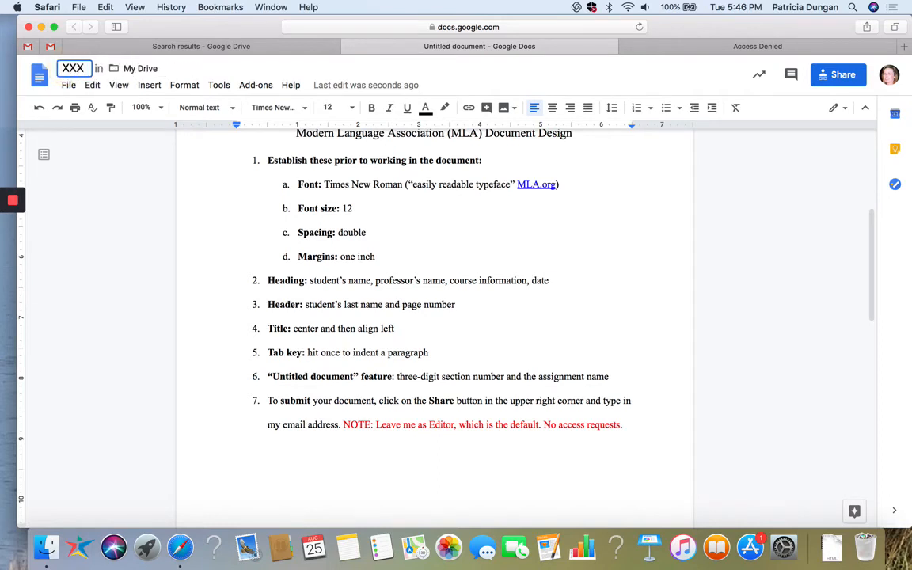
pyautogui.write(' Assig')
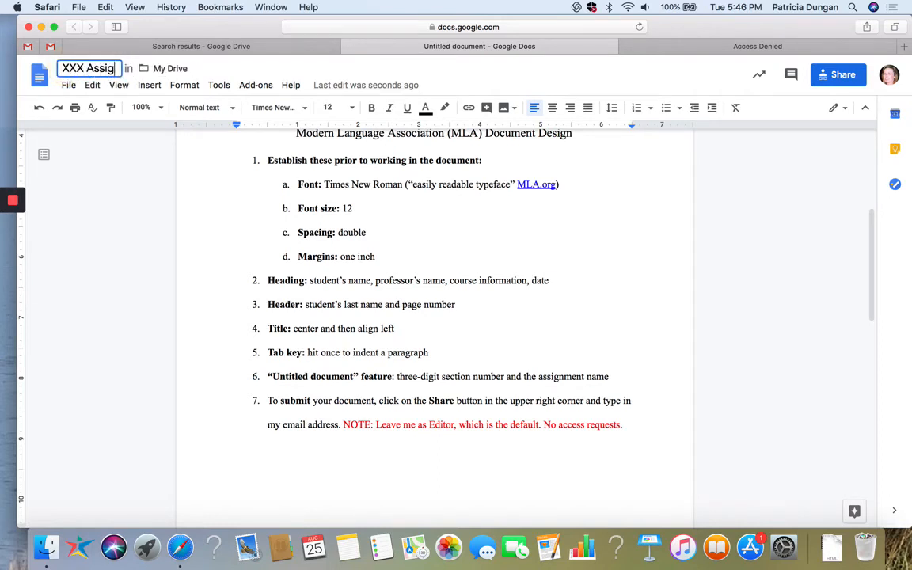
pyautogui.write('nment Name')
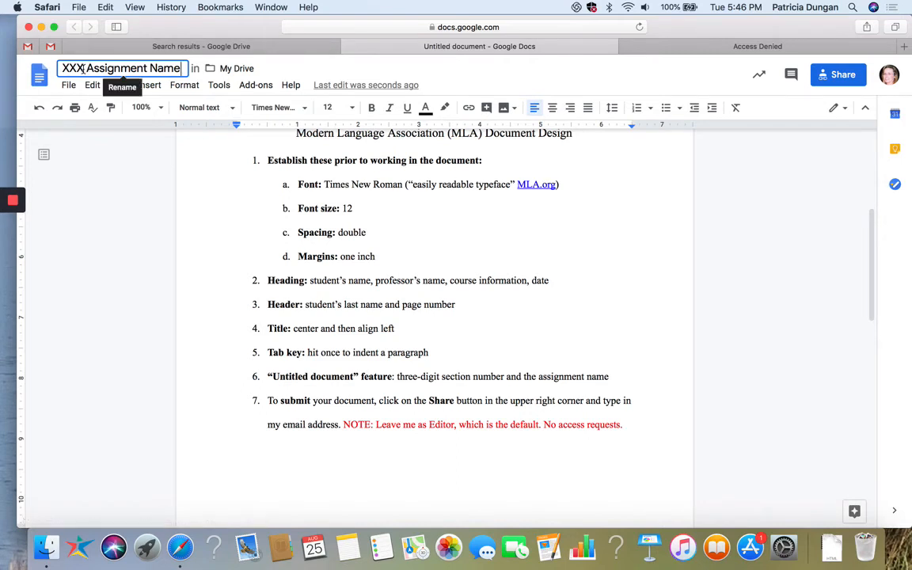
pyautogui.moveTo(84, 69); pyautogui.dragTo(61, 67)
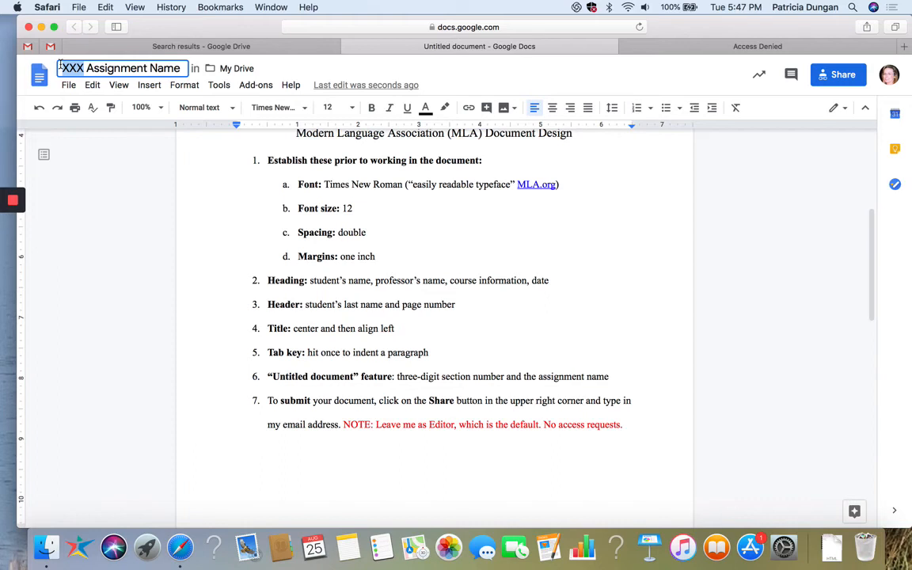
pyautogui.click(115, 70)
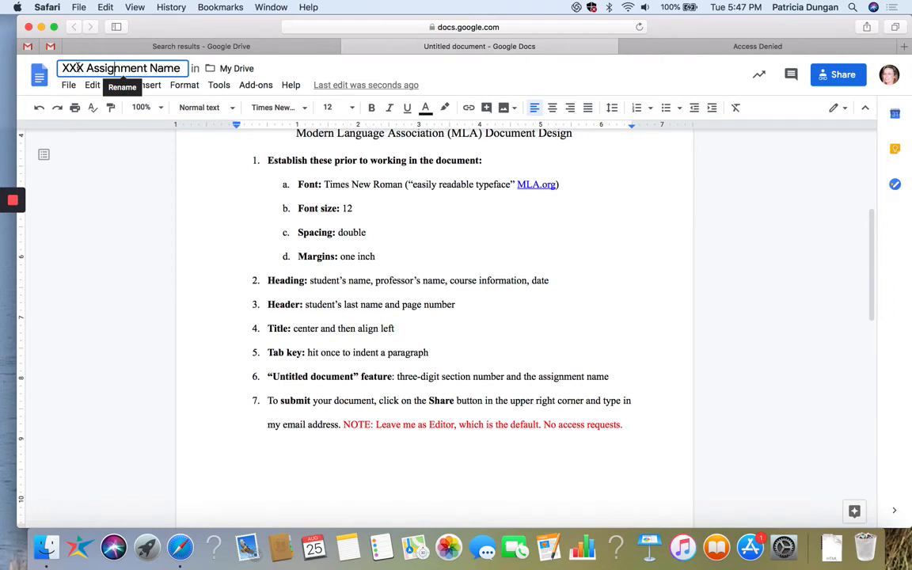
pyautogui.moveTo(58, 64); pyautogui.dragTo(193, 70)
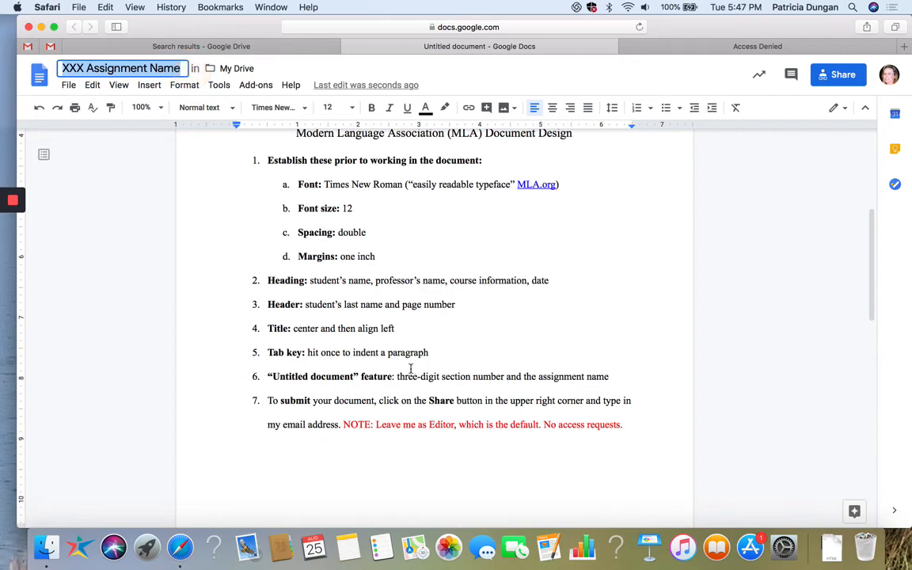
pyautogui.scroll(-2, 440, 390)
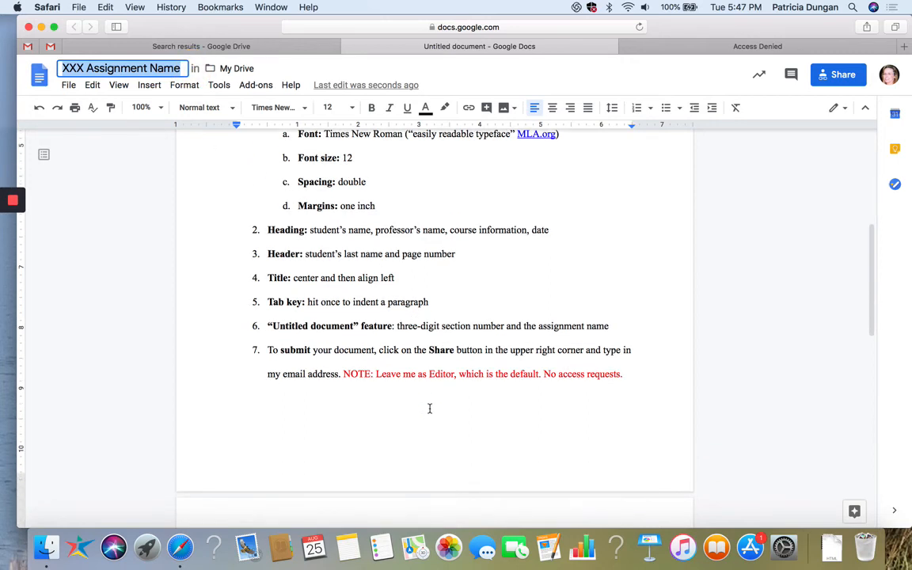
# Examine the permission levels offered for anyone with the link in the sharing settings, and close them without changing the access
pyautogui.click(839, 77)
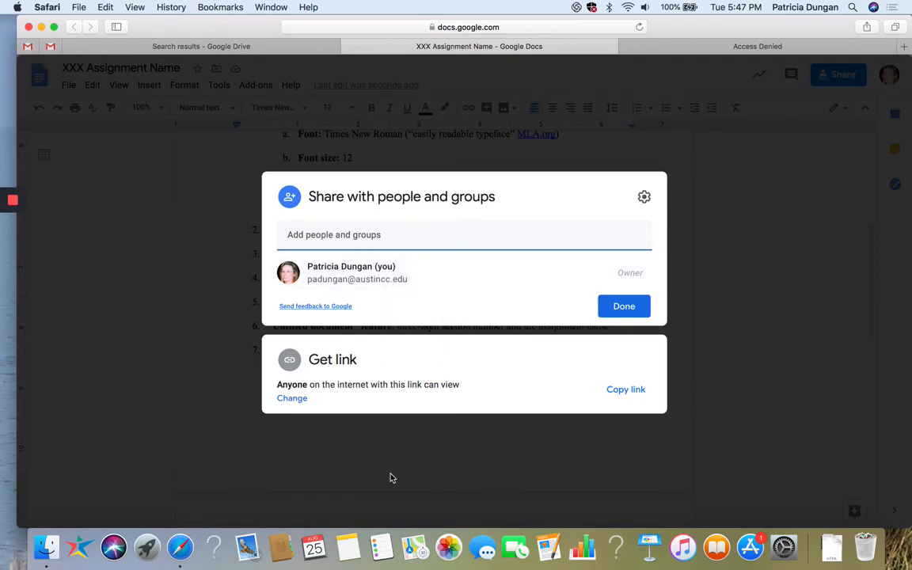
pyautogui.click(292, 399)
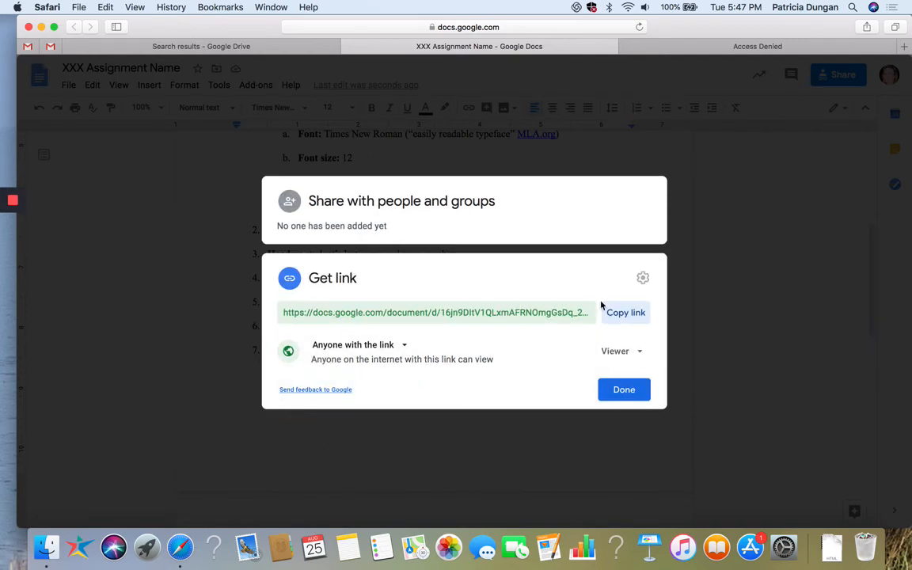
pyautogui.click(640, 355)
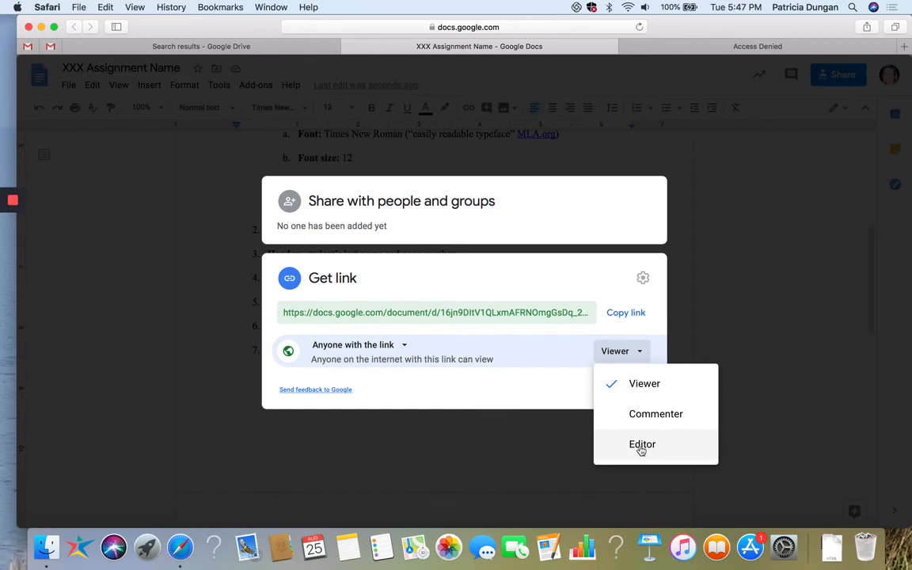
pyautogui.click(473, 466)
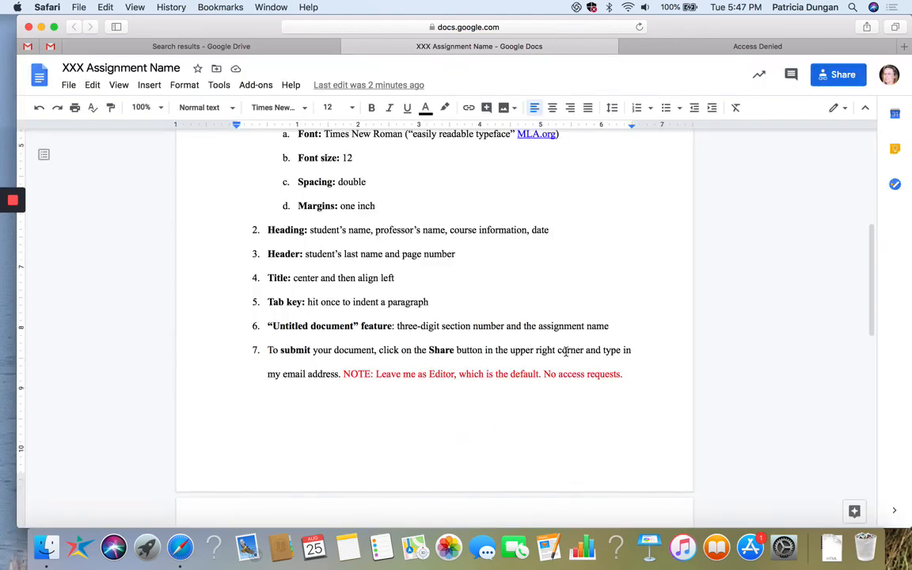
# View the Access Denied page, and return to the document to review its MLA heading, outline and sample page
pyautogui.click(756, 45)
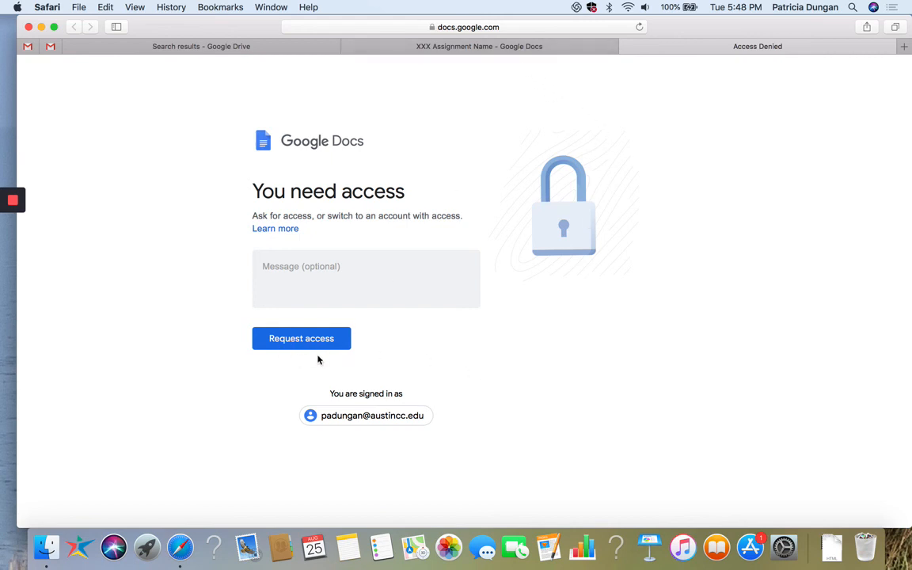
pyautogui.click(479, 46)
pyautogui.scroll(-10, 443, 339)
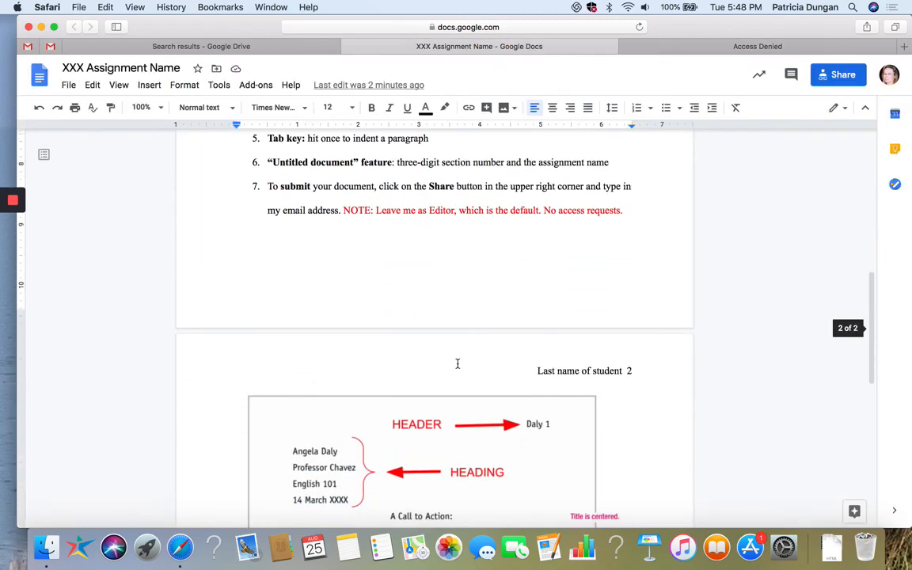
pyautogui.scroll(15, 457, 364)
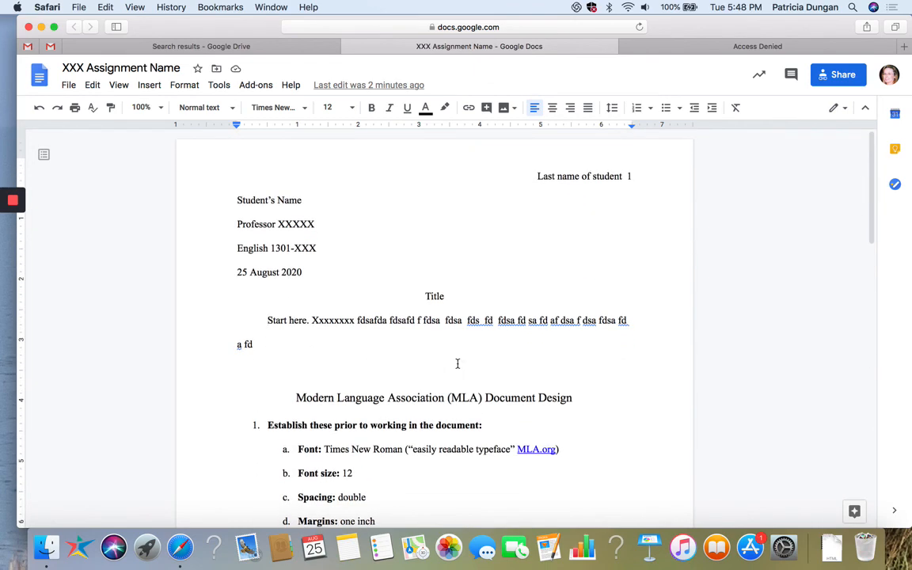
pyautogui.scroll(-7, 458, 365)
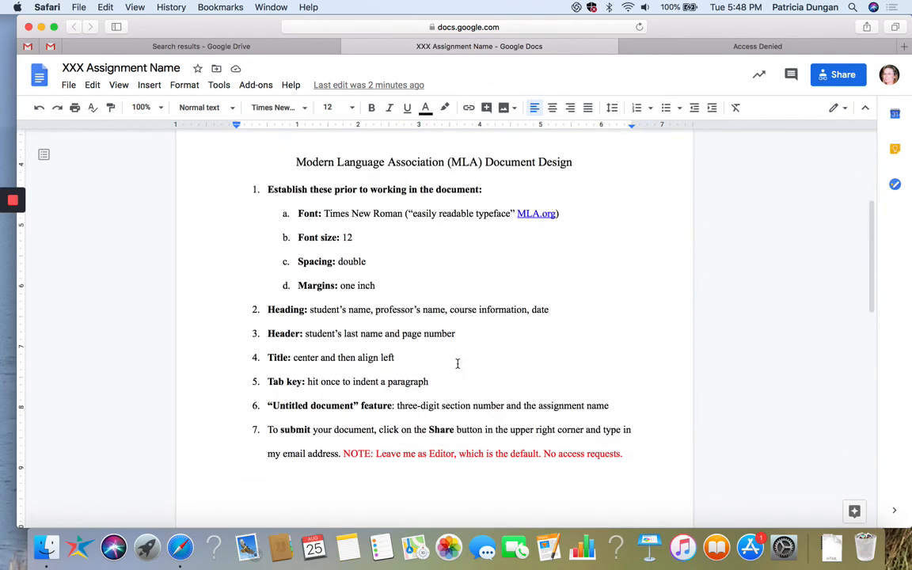